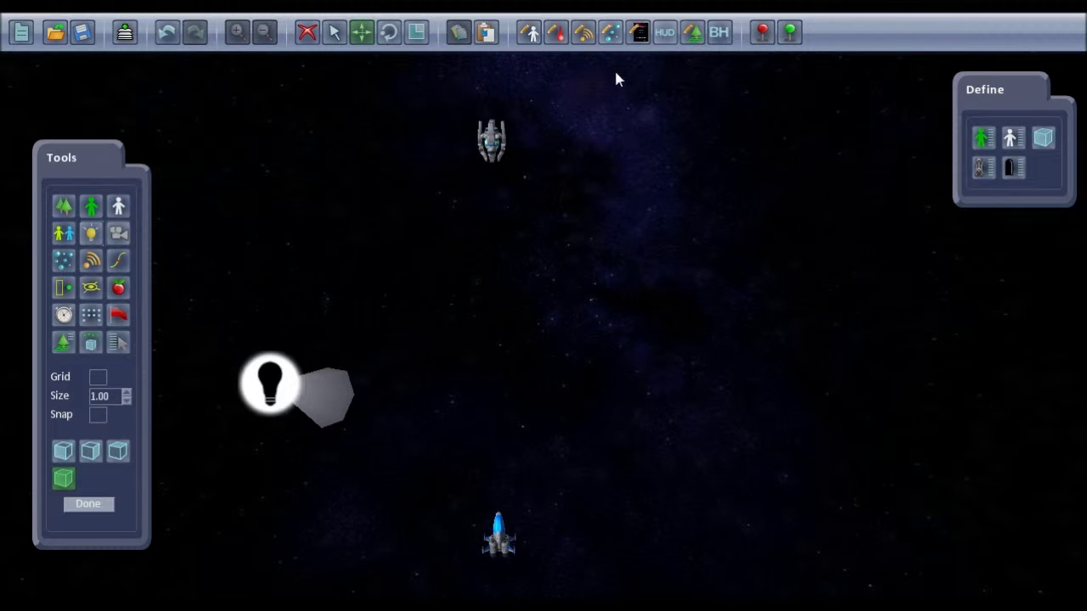
- Create a new particle system in the Particle Editor and name it "Bullet wave 1"
{"action": "left_click", "coordinate": [611, 32]}
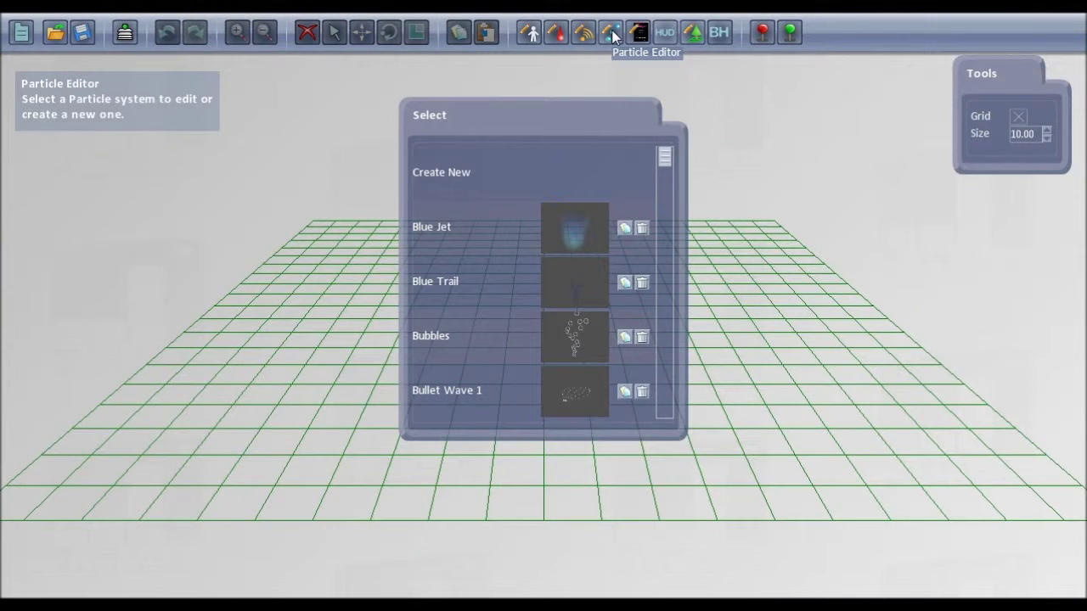
{"action": "left_click", "coordinate": [442, 172]}
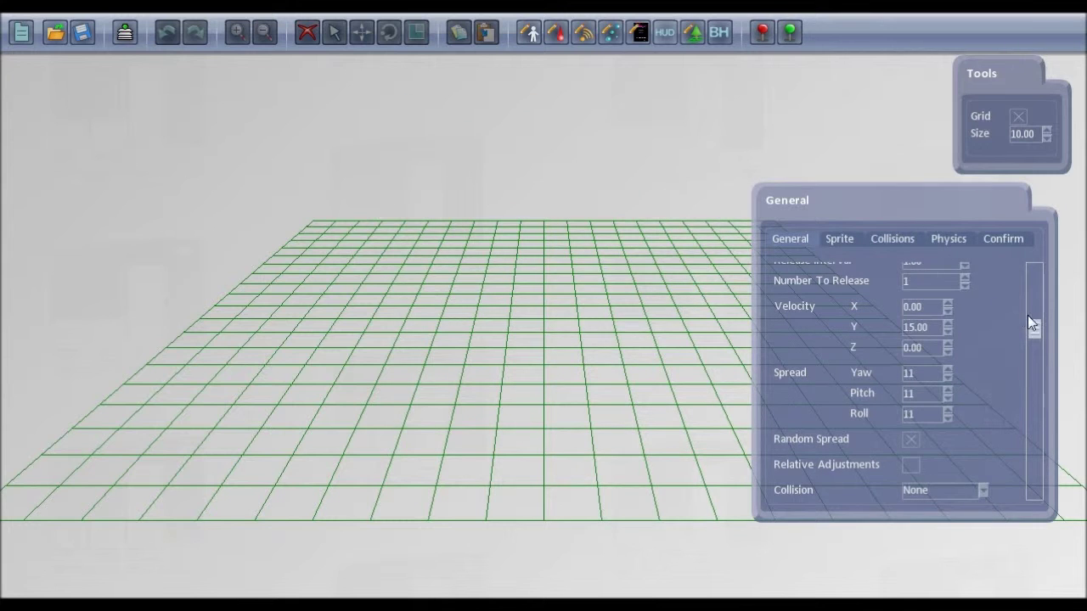
{"action": "left_click_drag", "start_coordinate": [1034, 331], "coordinate": [1032, 234]}
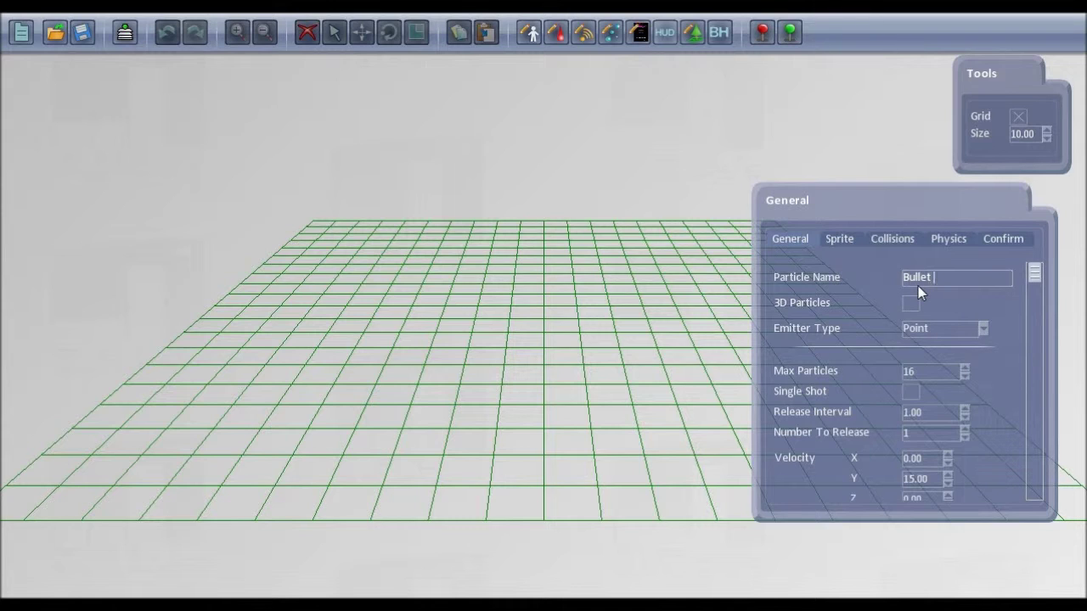
{"action": "type", "text": "ve 1"}
- Assign the small bullet sprite from the sprite library to the particle and turn off Billboard
{"action": "left_click", "coordinate": [836, 240]}
{"action": "left_click", "coordinate": [889, 297]}
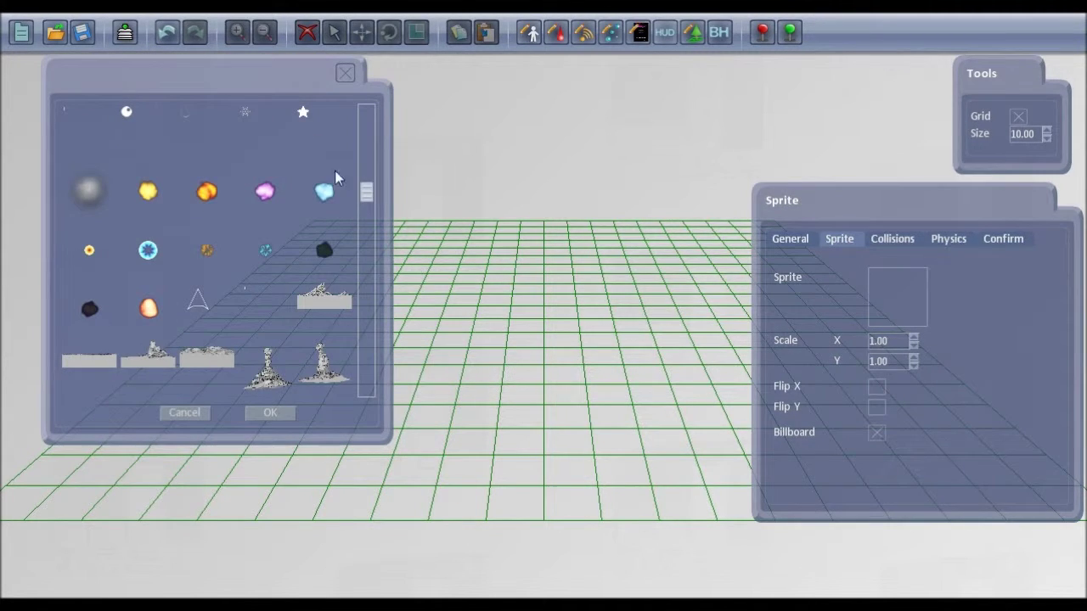
{"action": "double_click", "coordinate": [248, 288]}
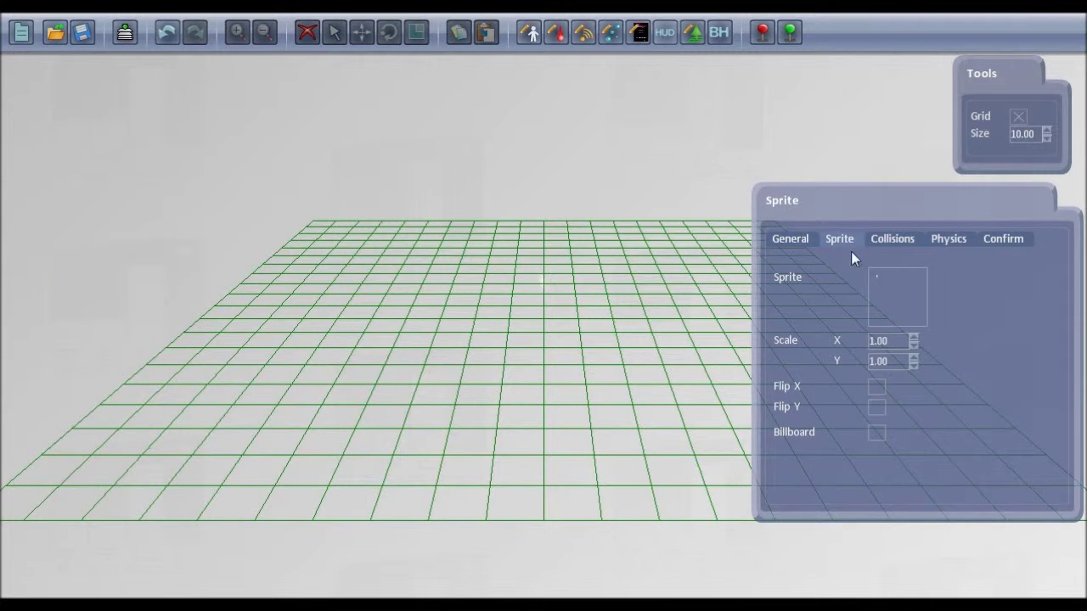
- Make the first keyframe's colour black by reducing red, green and blue to zero
{"action": "left_click", "coordinate": [782, 240]}
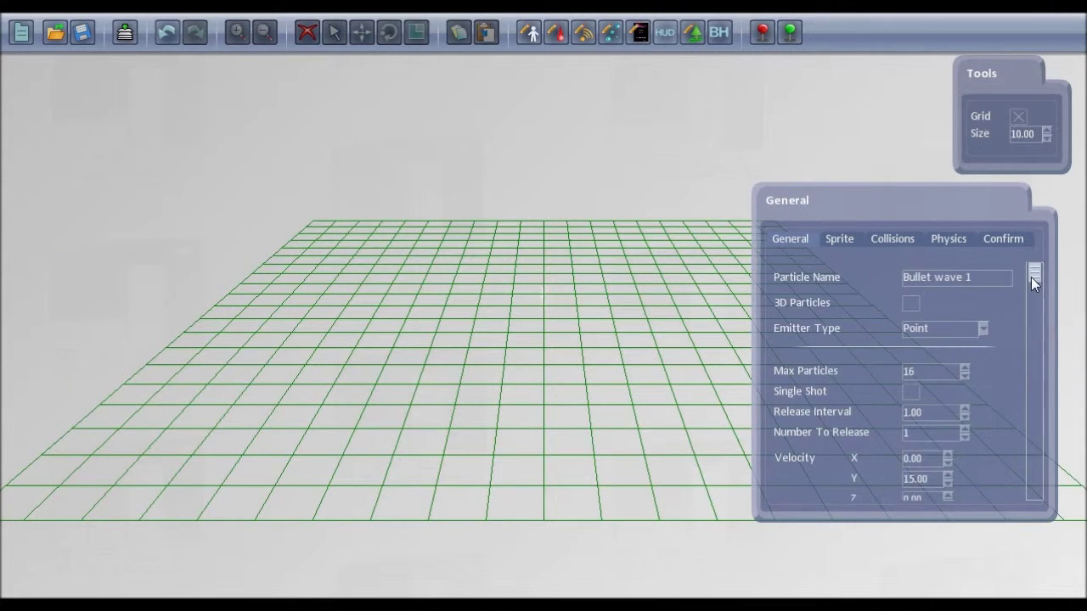
{"action": "left_click_drag", "start_coordinate": [1032, 276], "coordinate": [1036, 413]}
{"action": "left_click", "coordinate": [938, 408]}
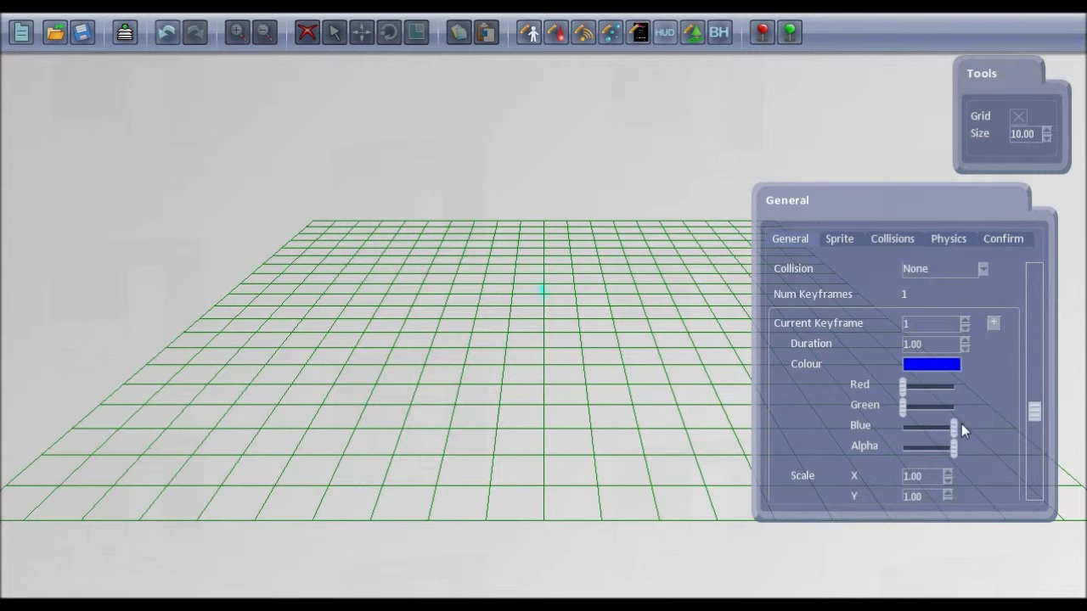
{"action": "left_click", "coordinate": [905, 427]}
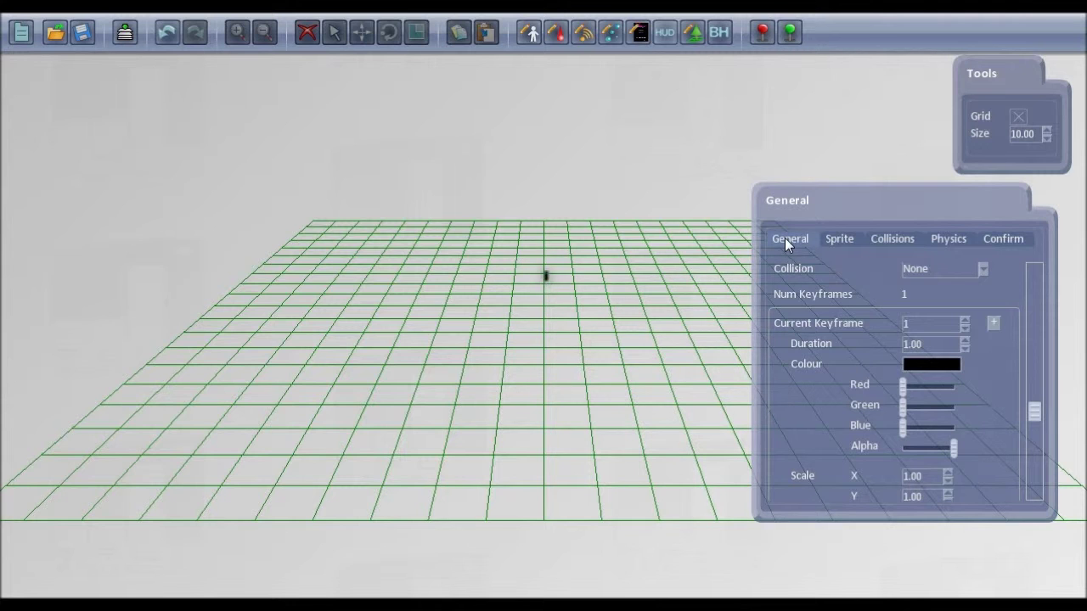
- Set the particle system's Max Particles to 512
{"action": "left_click_drag", "start_coordinate": [1033, 408], "coordinate": [1043, 213]}
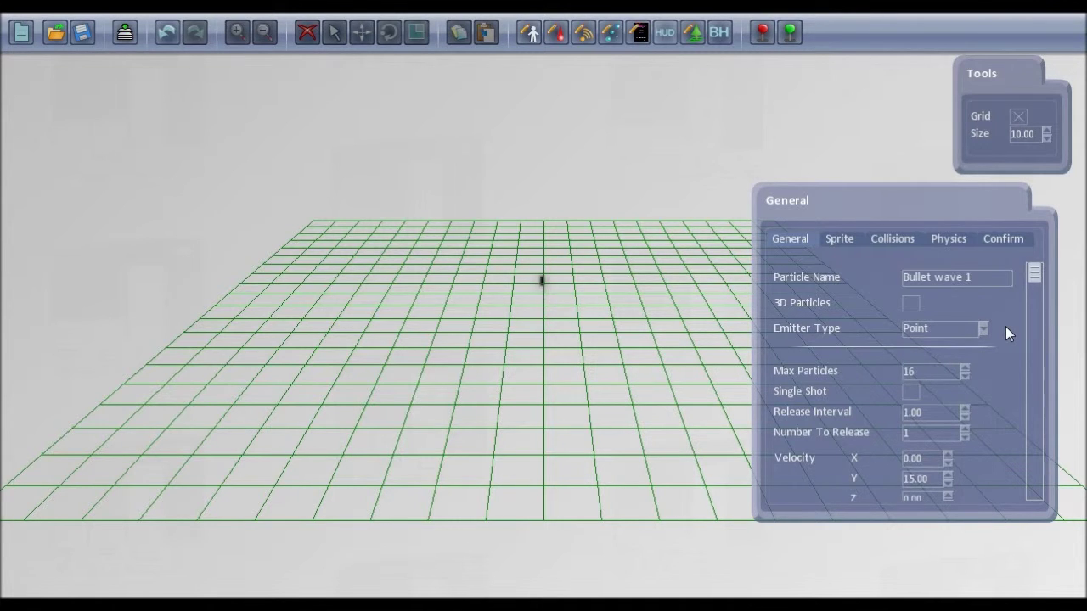
{"action": "scroll", "coordinate": [1006, 326], "scroll_direction": "down", "scroll_amount": 2}
{"action": "scroll", "coordinate": [1035, 293], "scroll_direction": "down", "scroll_amount": 2}
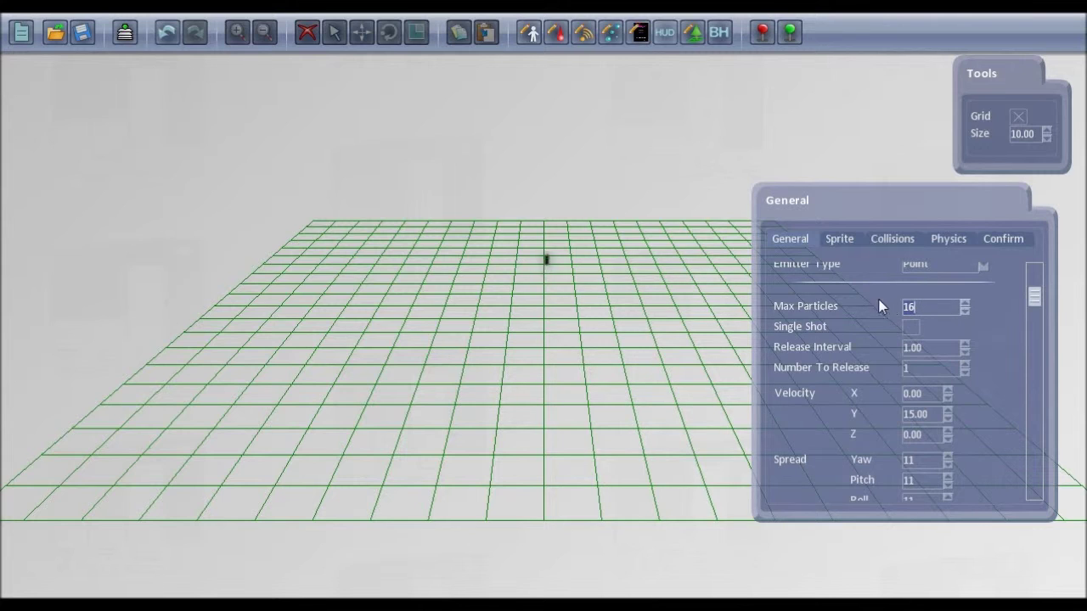
{"action": "type", "text": "512"}
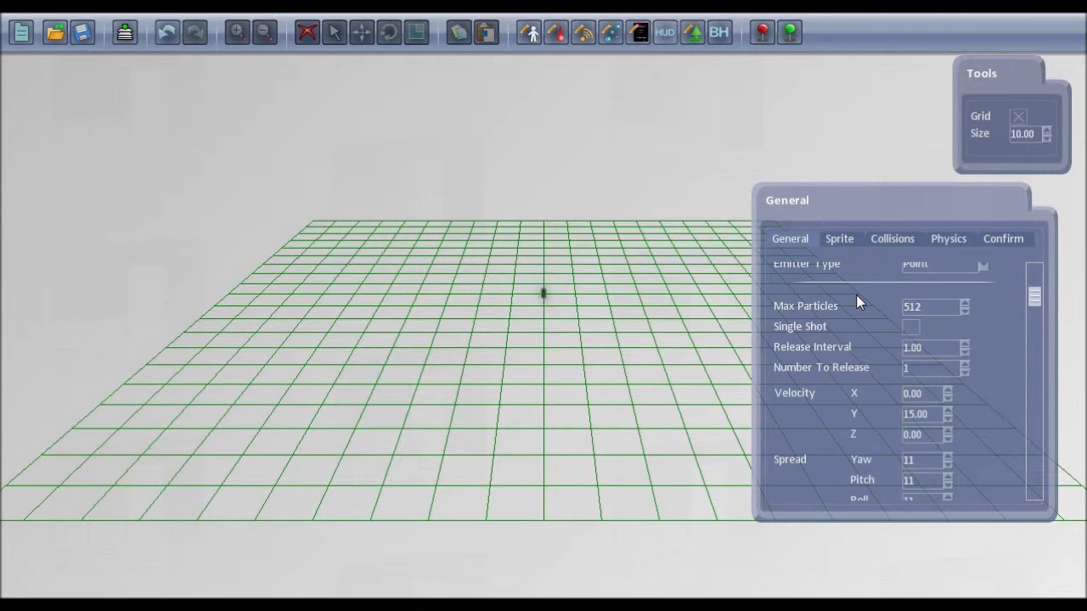
- Set the Release Interval to .05 and the Number To Release to 12
{"action": "double_click", "coordinate": [931, 346]}
{"action": "type", "text": ".05"}
{"action": "key", "text": "Tab"}
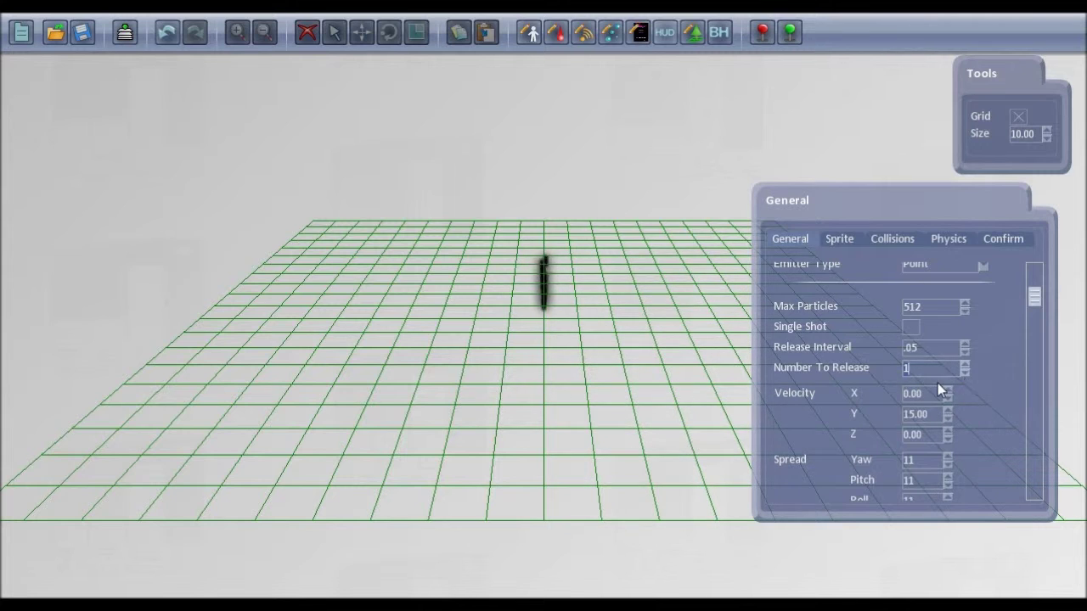
{"action": "type", "text": "2"}
{"action": "key", "text": "Tab"}
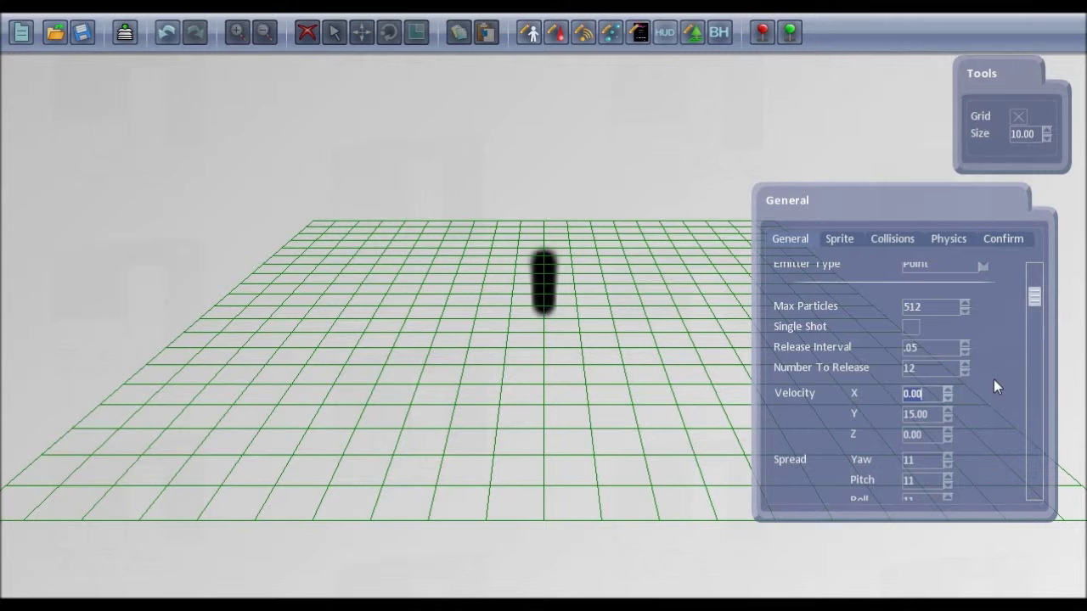
- Set the particle's Y velocity to 100
{"action": "scroll", "coordinate": [988, 384], "scroll_direction": "down", "scroll_amount": 1}
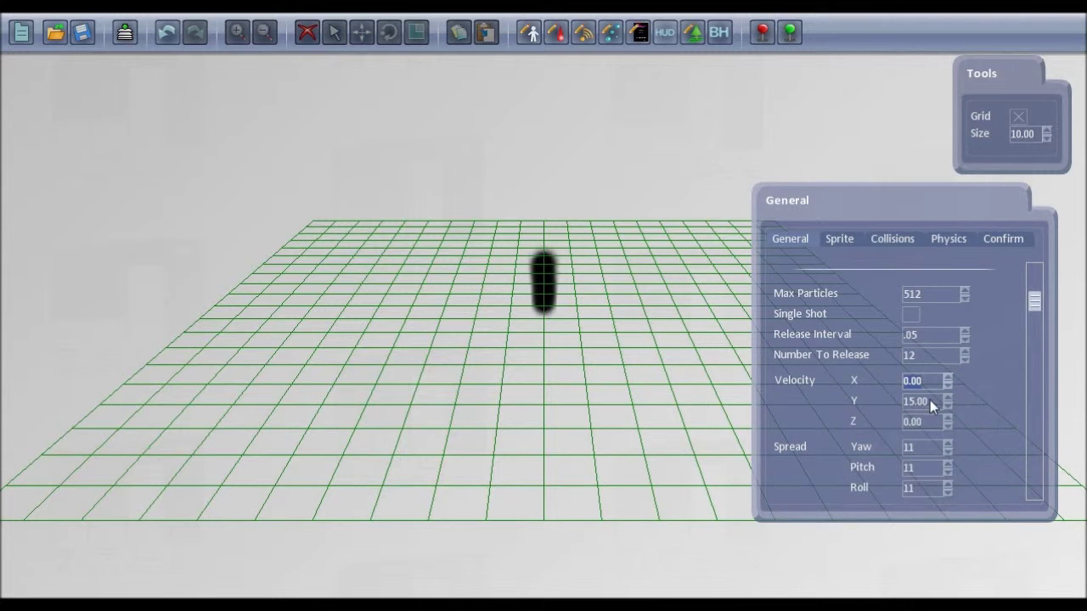
{"action": "left_click", "coordinate": [930, 400]}
{"action": "type", "text": "100"}
{"action": "key", "text": "Tab"}
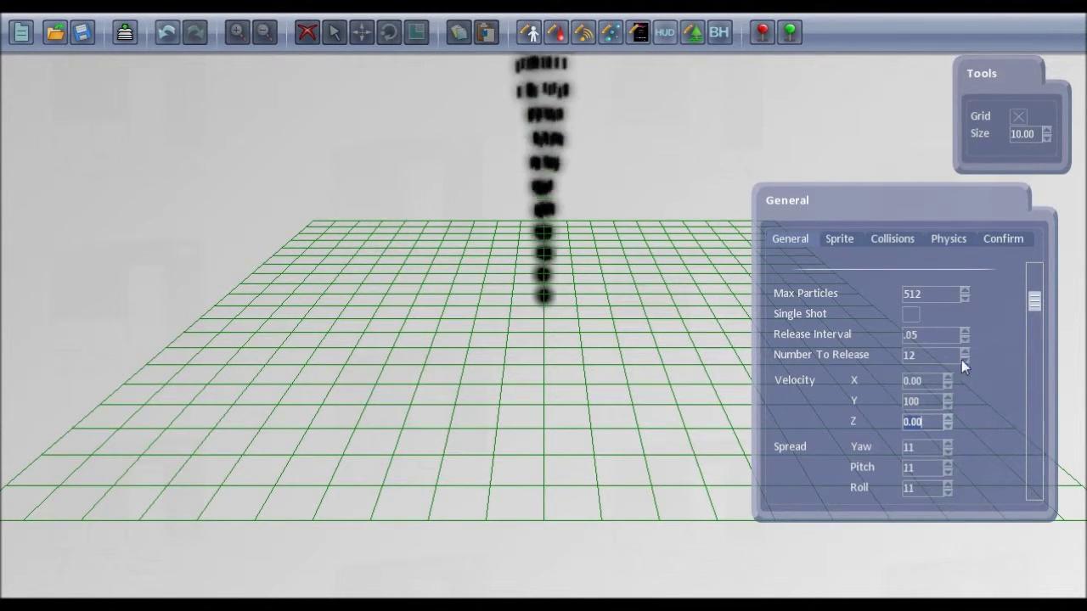
- Set the spread to yaw 0, pitch 0 and roll 90, and turn off Random Spread
{"action": "left_click_drag", "start_coordinate": [1034, 309], "coordinate": [1038, 344]}
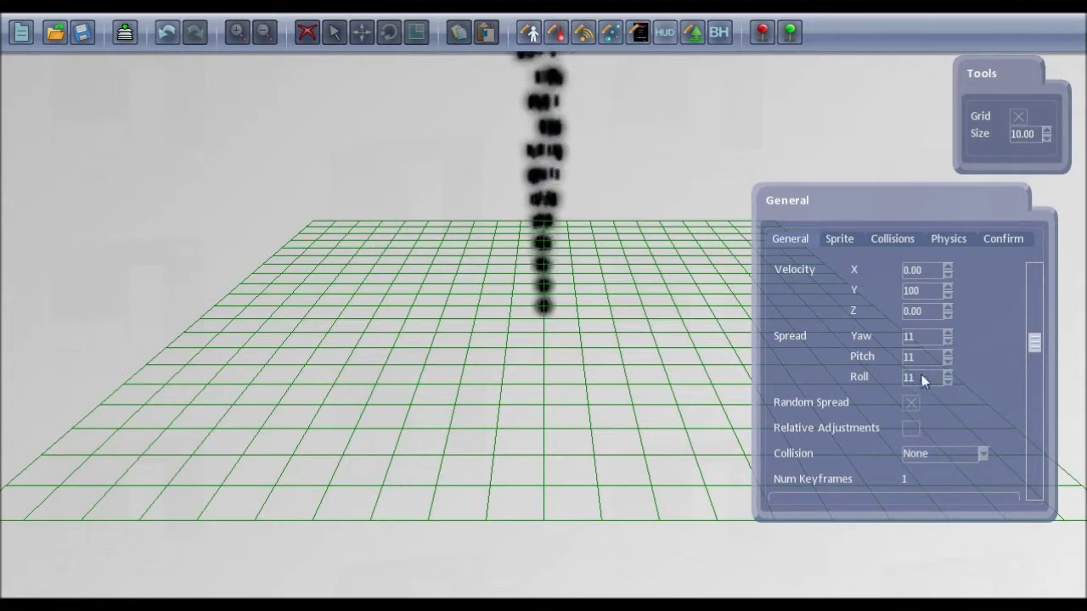
{"action": "mouse_move", "coordinate": [458, 337]}
{"action": "middle_mouse_down"}
{"action": "mouse_move", "coordinate": [732, 322]}
{"action": "mouse_move", "coordinate": [566, 331]}
{"action": "mouse_move", "coordinate": [457, 319]}
{"action": "middle_mouse_up"}
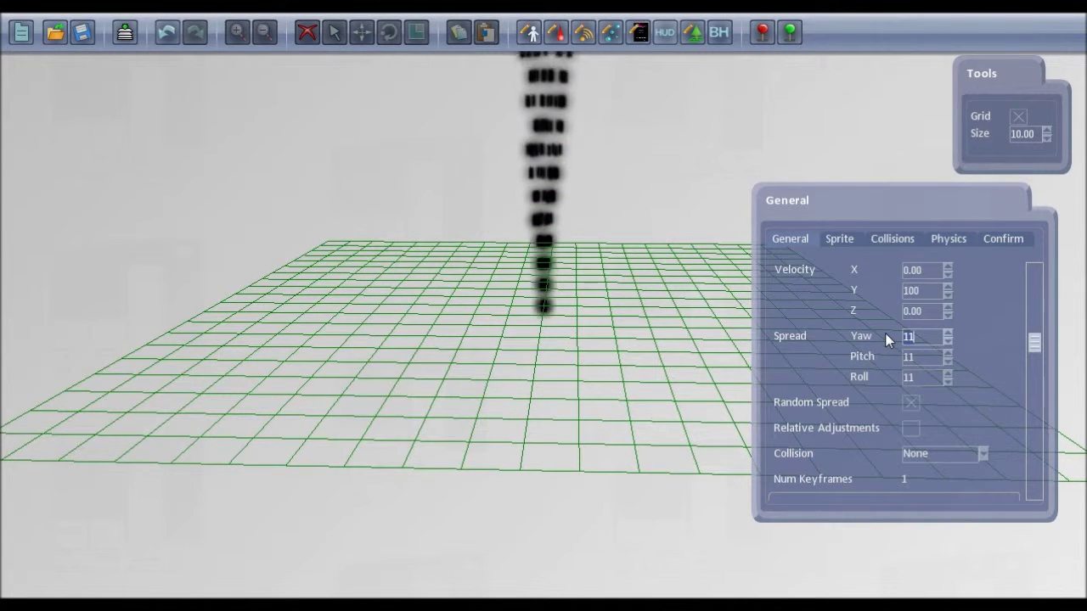
{"action": "double_click", "coordinate": [909, 337]}
{"action": "type", "text": "0"}
{"action": "key", "text": "Tab"}
{"action": "type", "text": "0"}
{"action": "key", "text": "Tab"}
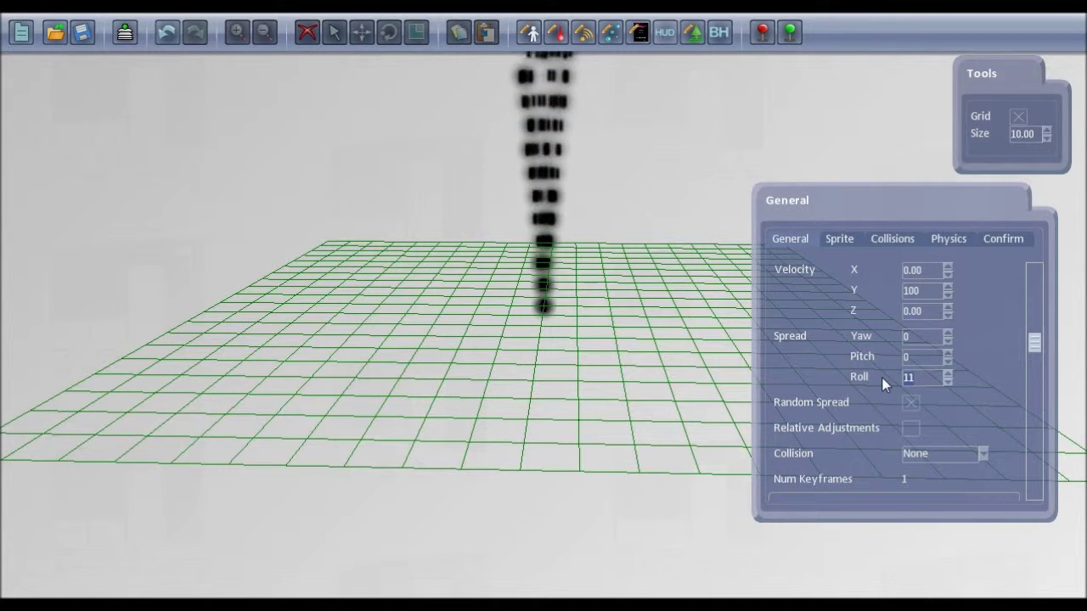
{"action": "type", "text": "90"}
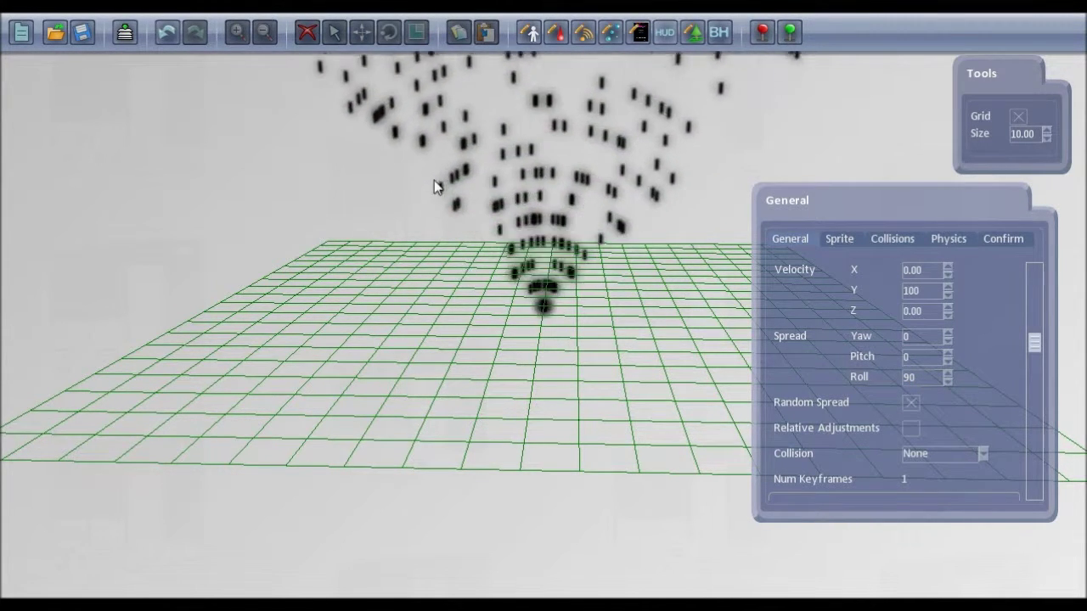
{"action": "mouse_move", "coordinate": [429, 320]}
{"action": "middle_mouse_down"}
{"action": "mouse_move", "coordinate": [636, 332]}
{"action": "mouse_move", "coordinate": [740, 318]}
{"action": "mouse_move", "coordinate": [638, 330]}
{"action": "mouse_move", "coordinate": [440, 321]}
{"action": "middle_mouse_up"}
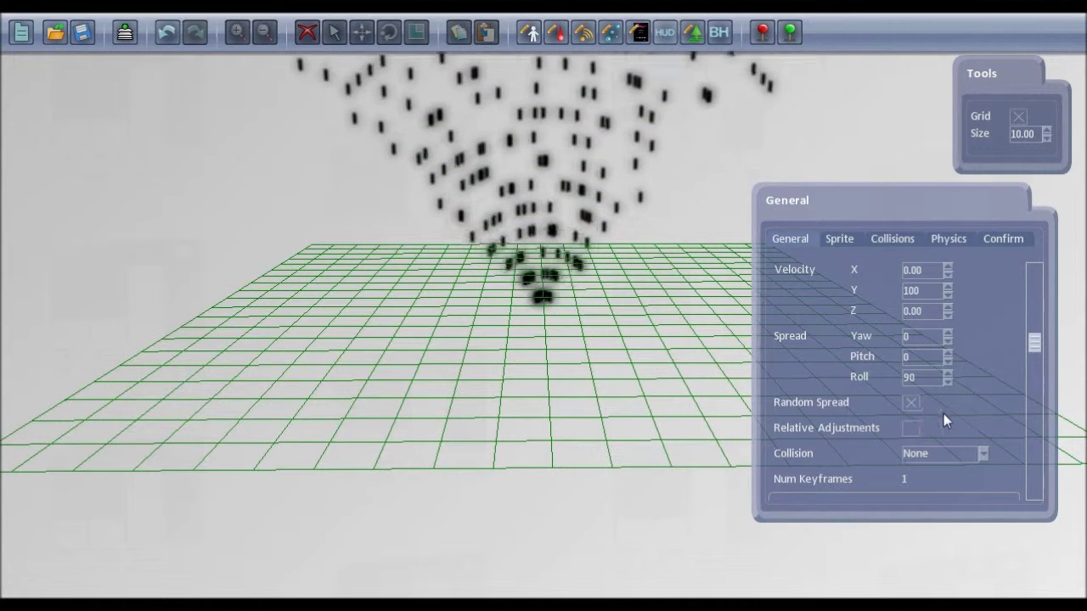
{"action": "left_click", "coordinate": [911, 404]}
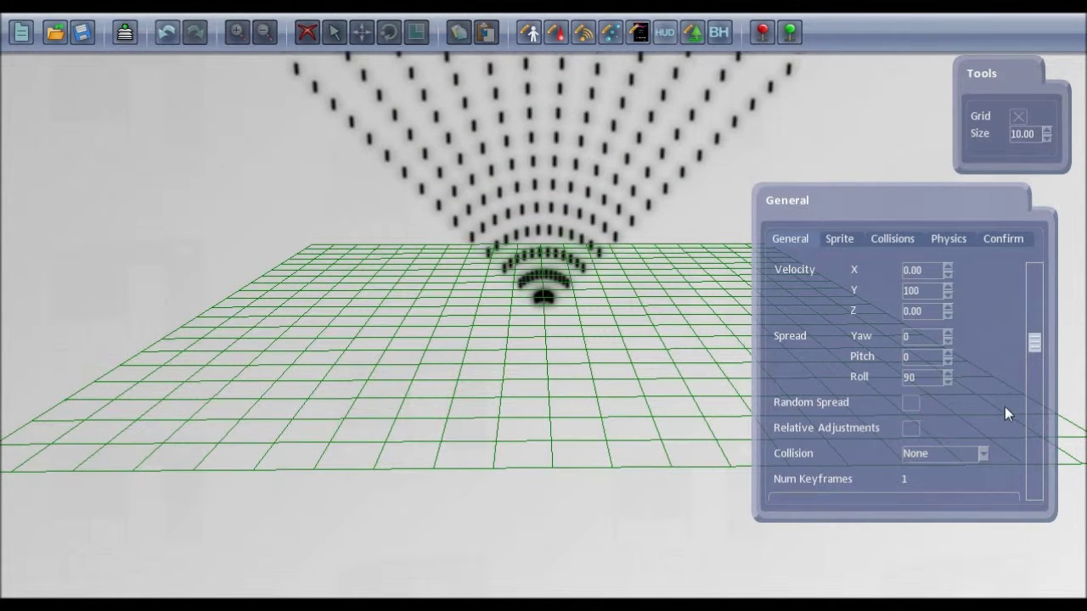
- Try the Single Shot option on the emitter, and switch it back off
{"action": "left_click_drag", "start_coordinate": [1038, 345], "coordinate": [1040, 272]}
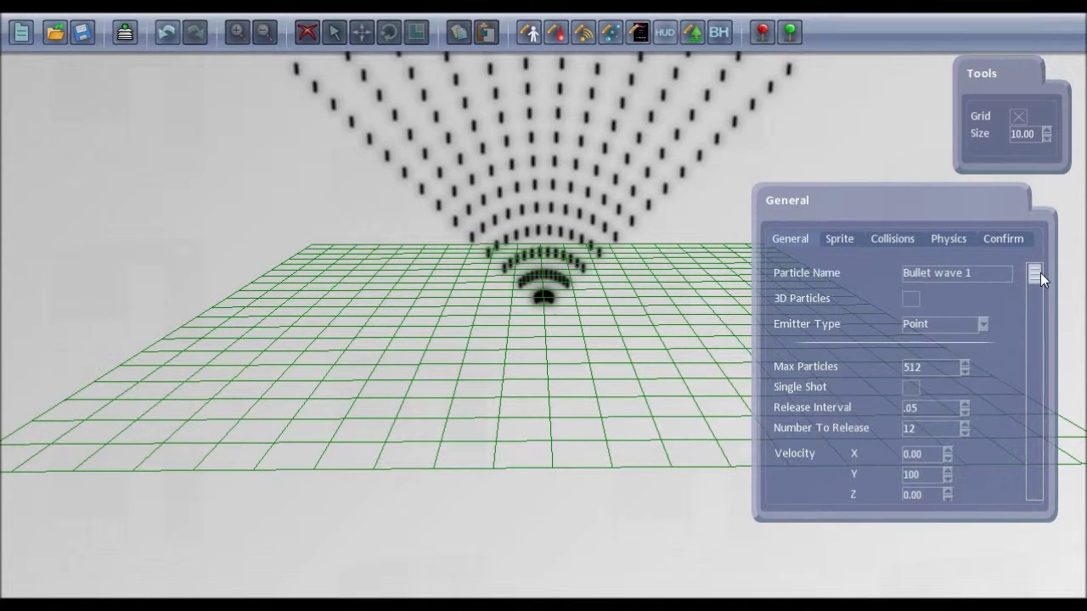
{"action": "left_click", "coordinate": [908, 388]}
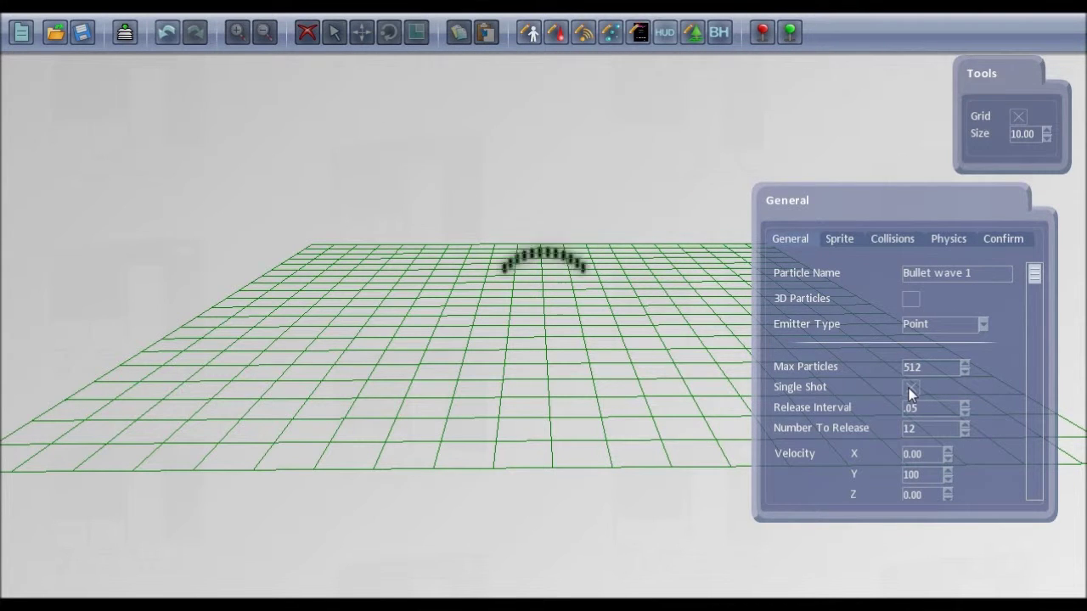
{"action": "left_click", "coordinate": [909, 388]}
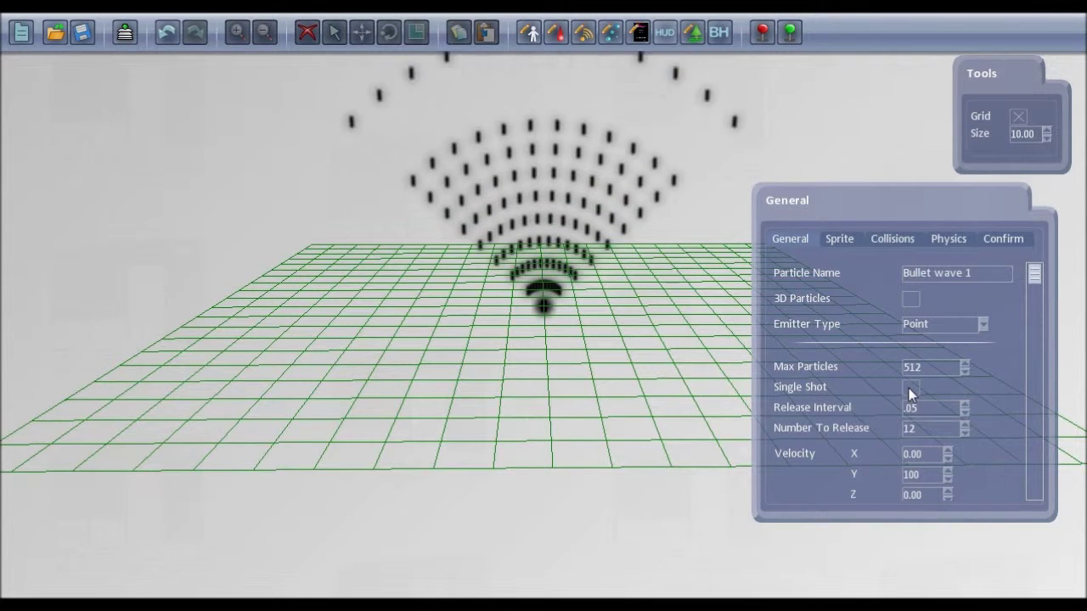
- Set the first keyframe's duration to .2
{"action": "left_click_drag", "start_coordinate": [1039, 280], "coordinate": [1017, 422]}
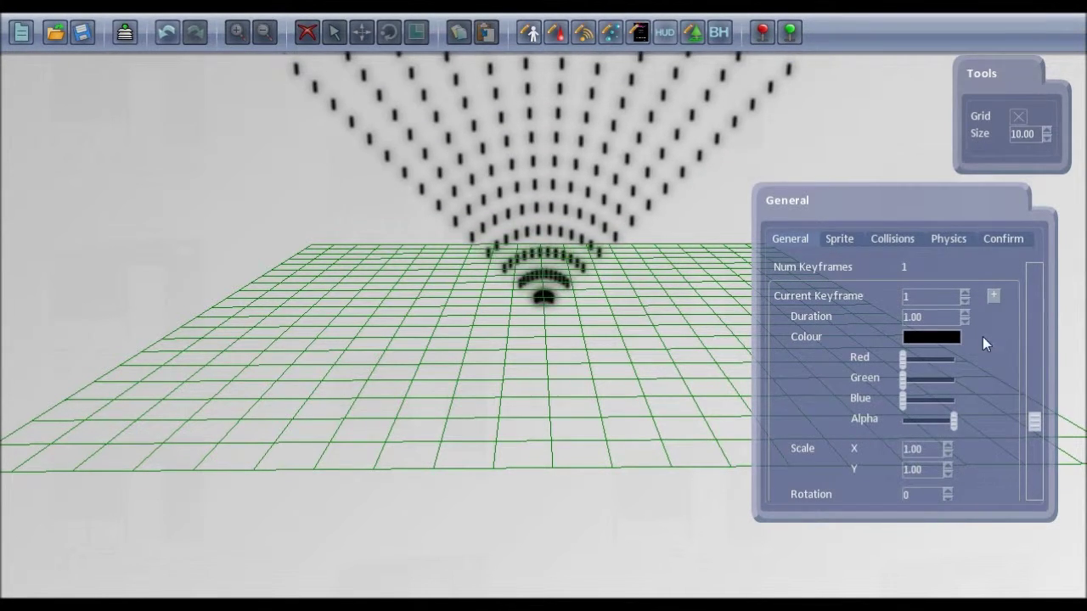
{"action": "left_click", "coordinate": [928, 318]}
{"action": "type", "text": "1"}
{"action": "type", "text": "2"}
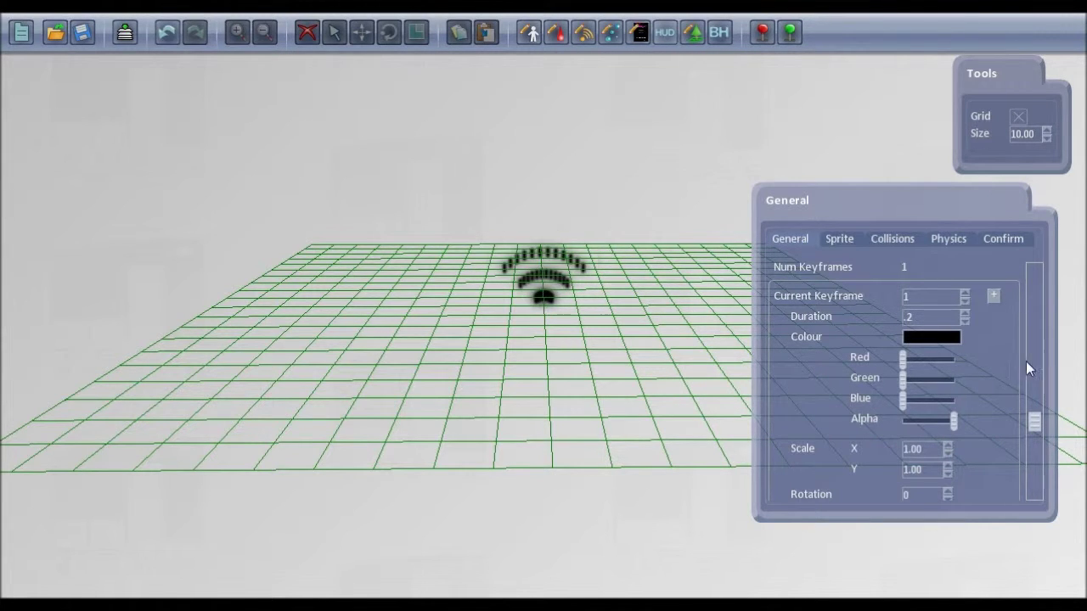
- Add a second keyframe and set its duration to .2
{"action": "scroll", "coordinate": [1008, 369], "scroll_direction": "down", "scroll_amount": 2}
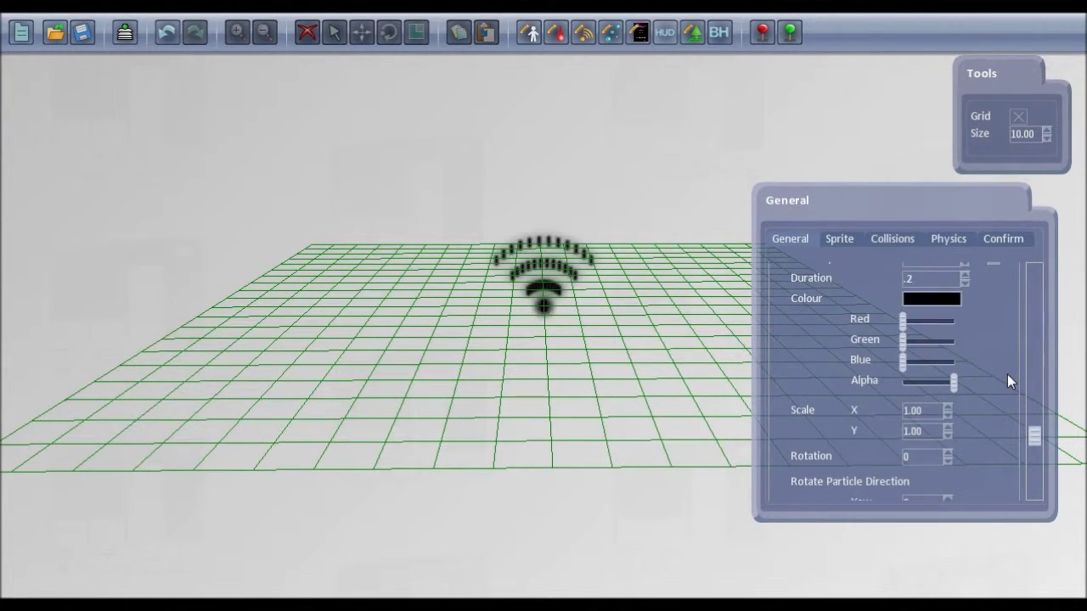
{"action": "left_click_drag", "start_coordinate": [1034, 438], "coordinate": [1039, 398]}
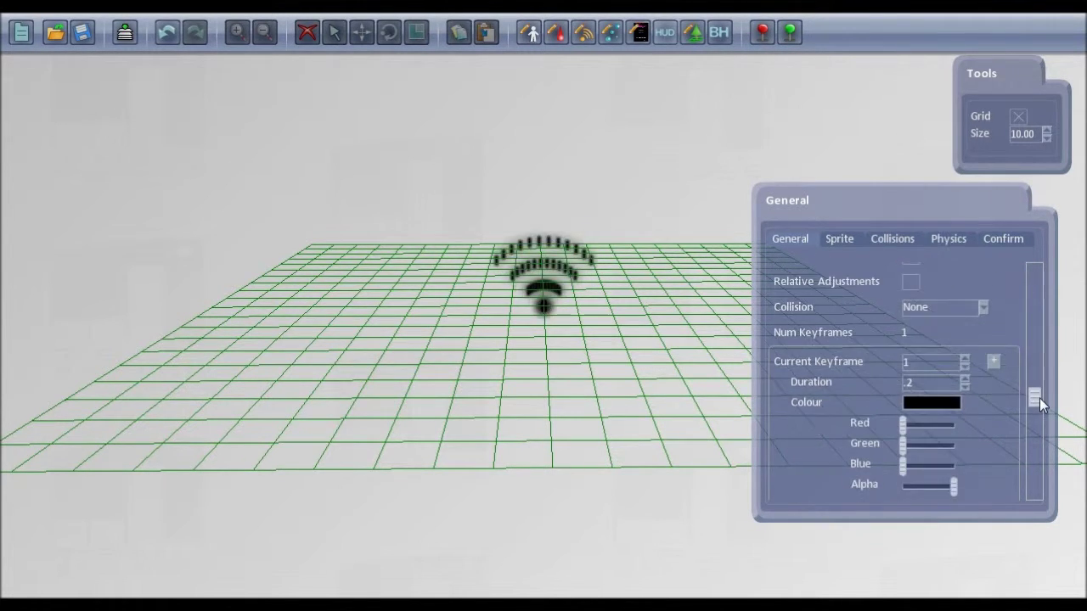
{"action": "left_click", "coordinate": [994, 364]}
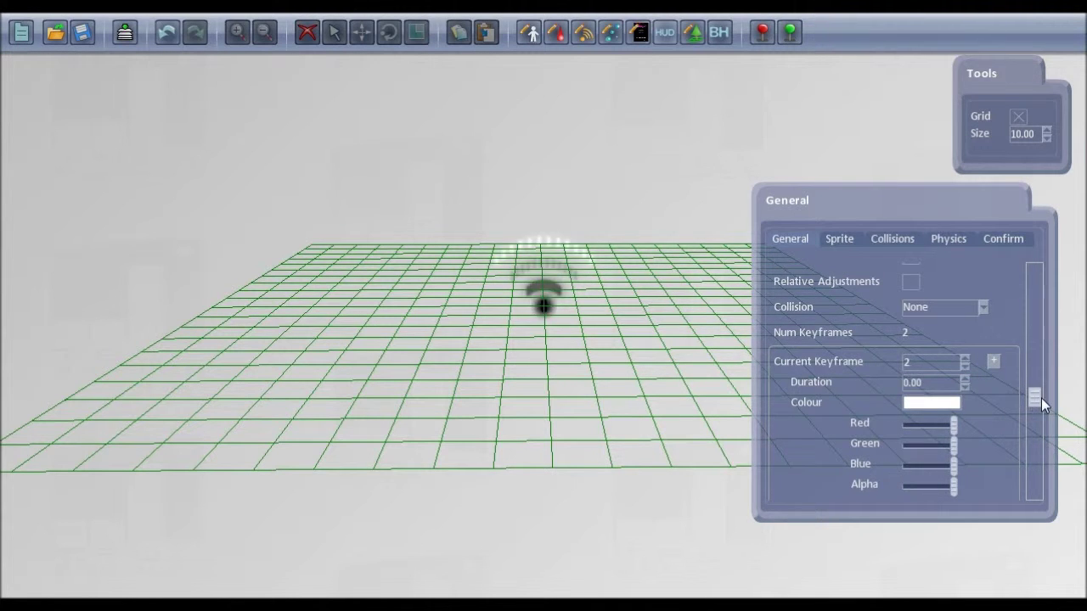
{"action": "left_click_drag", "start_coordinate": [1041, 398], "coordinate": [1039, 407]}
{"action": "left_click", "coordinate": [921, 358]}
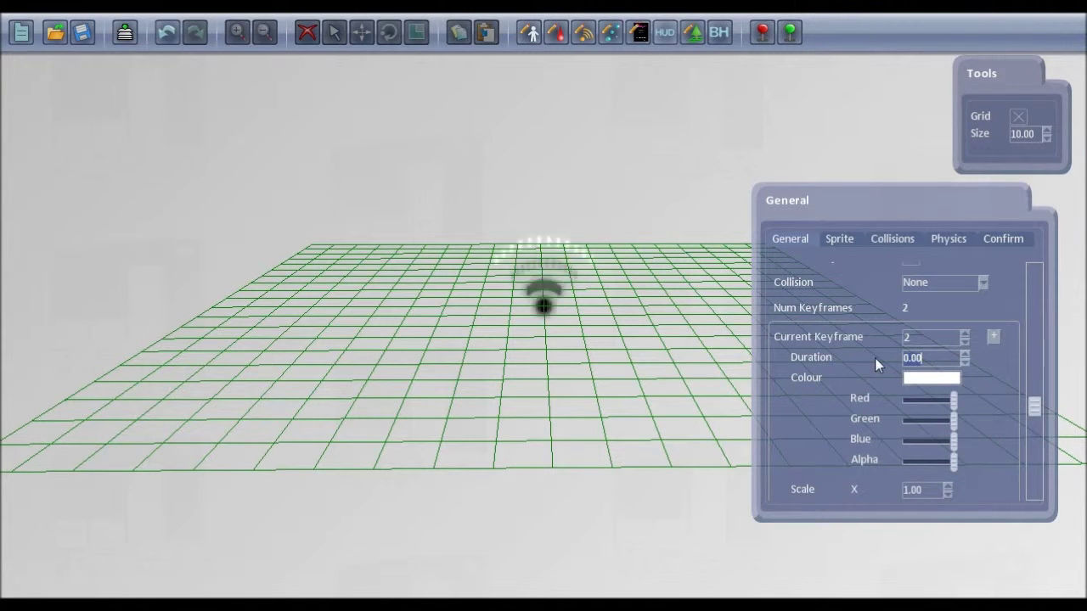
{"action": "key", "text": "BackSpace"}
{"action": "key", "text": "BackSpace"}
{"action": "key", "text": "BackSpace"}
{"action": "key", "text": "BackSpace"}
{"action": "type", "text": "."}
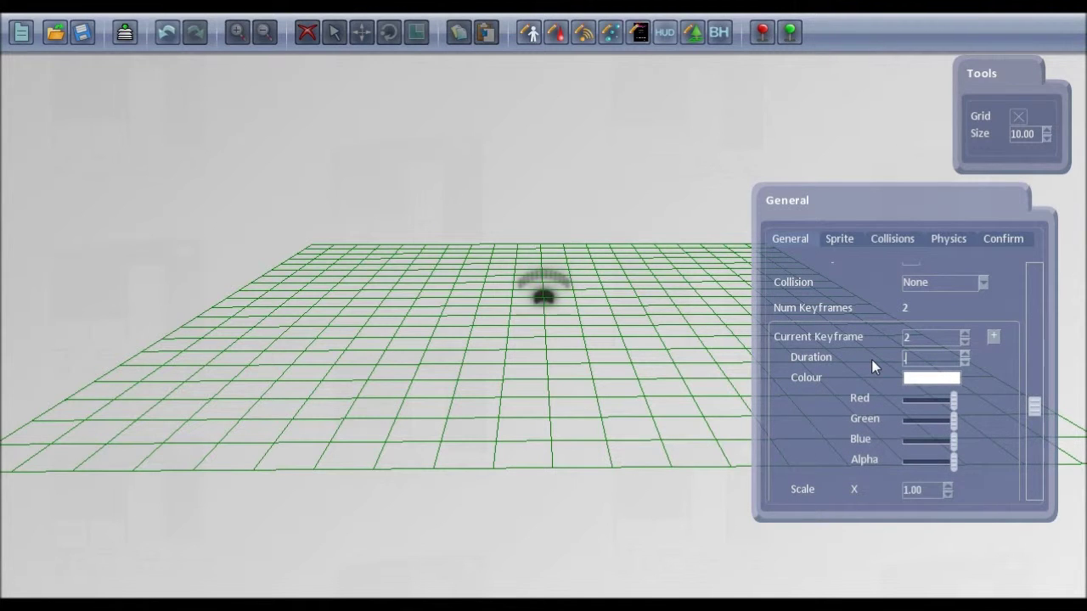
{"action": "type", "text": "2"}
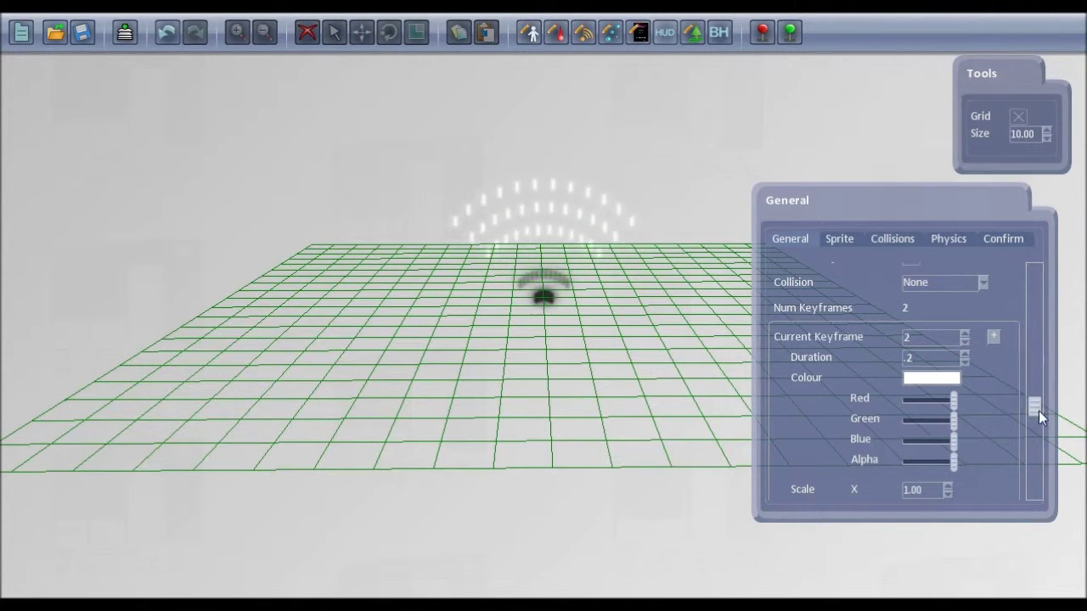
- Make the second keyframe's colour black by reducing red, green and blue to zero, keeping alpha at full
{"action": "left_click_drag", "start_coordinate": [1034, 409], "coordinate": [1034, 433]}
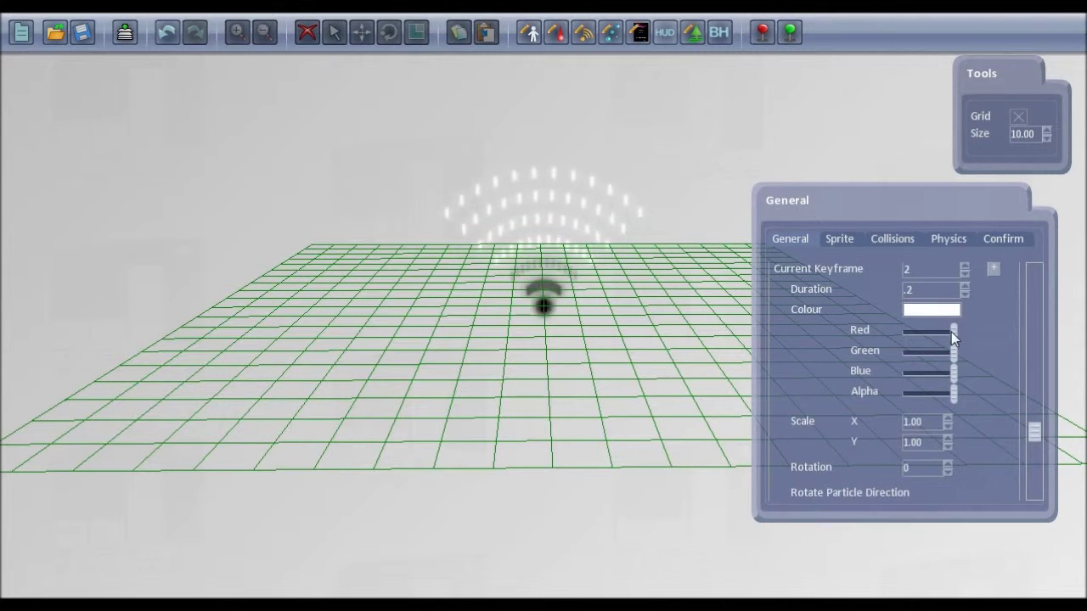
{"action": "left_click_drag", "start_coordinate": [951, 332], "coordinate": [850, 370]}
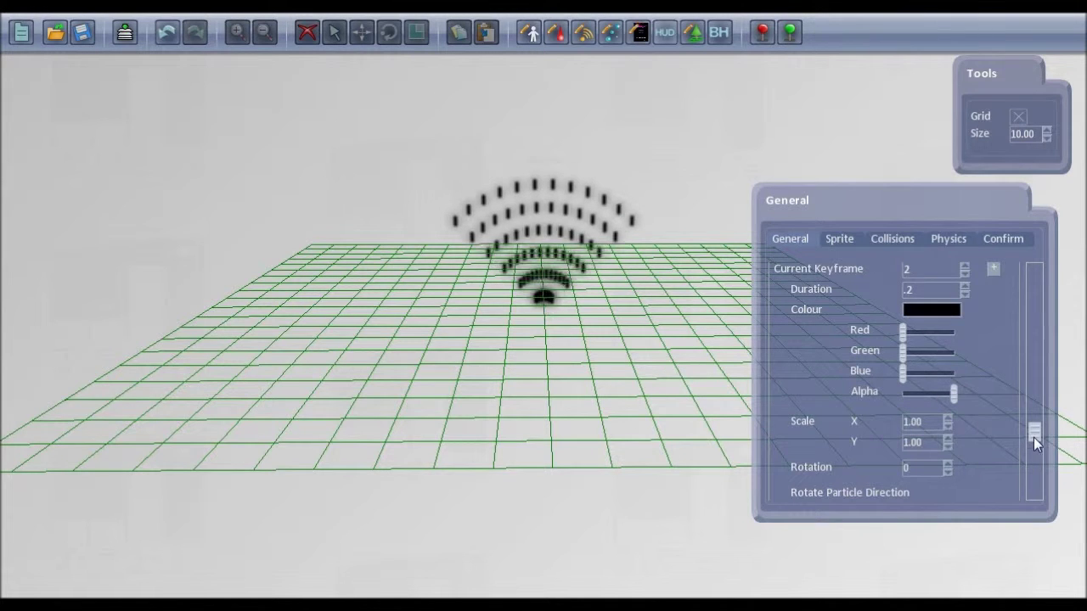
{"action": "left_click_drag", "start_coordinate": [1033, 437], "coordinate": [1032, 481]}
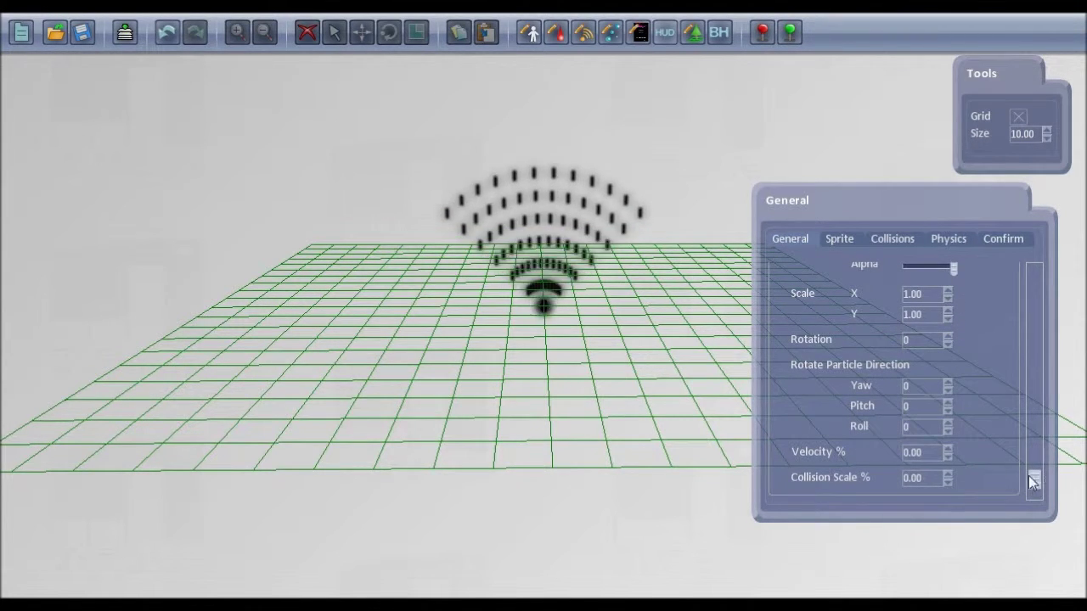
- Set the second keyframe's particle direction roll to -50 and turn on Relative Adjustments
{"action": "left_click", "coordinate": [911, 431]}
{"action": "type", "text": "-50"}
{"action": "key", "text": "Tab"}
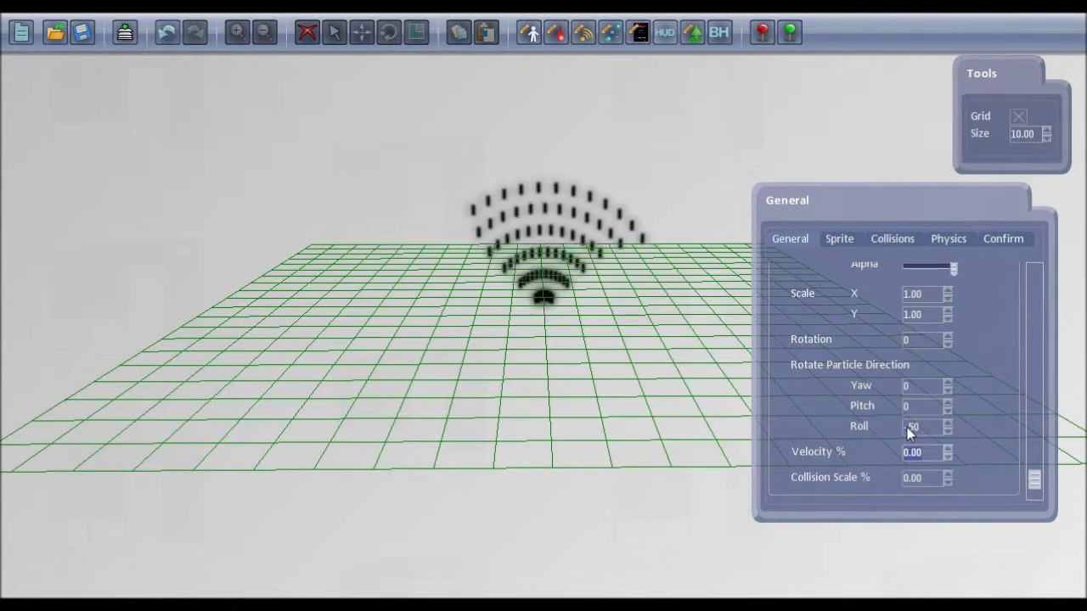
{"action": "left_click_drag", "start_coordinate": [1034, 480], "coordinate": [1049, 363]}
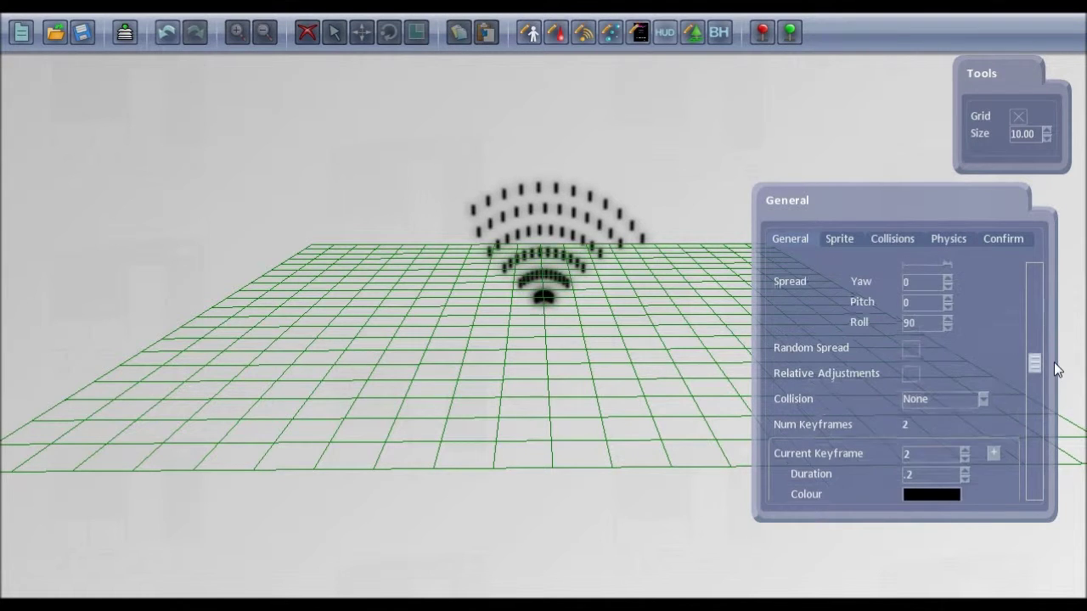
{"action": "left_click", "coordinate": [910, 379]}
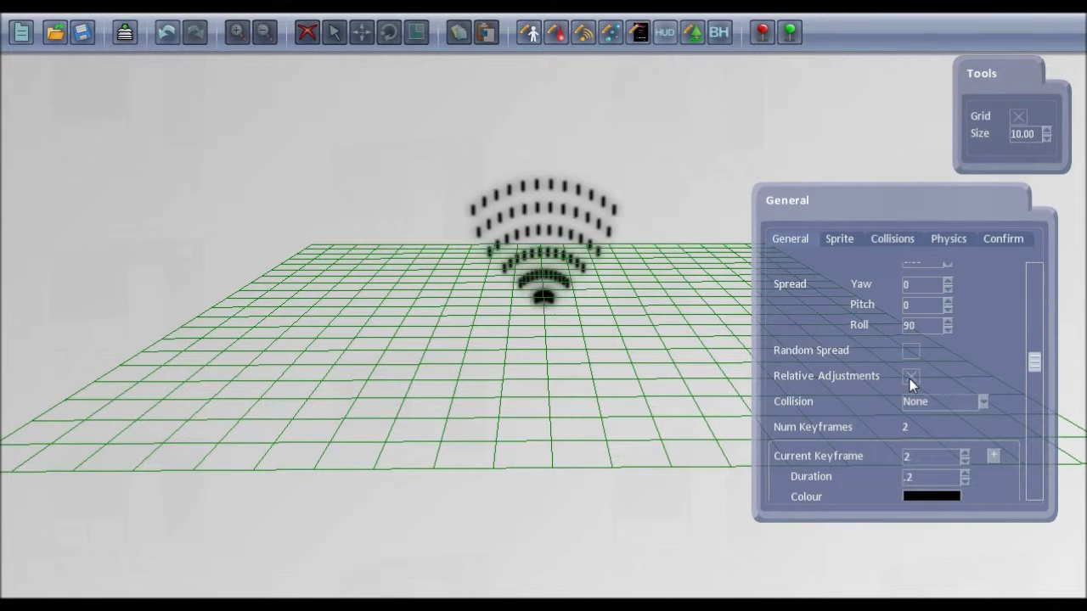
- Fine-tune the second keyframe's particle direction roll beyond -50 so the outer bullets curve further inward
{"action": "left_click_drag", "start_coordinate": [1034, 362], "coordinate": [1030, 491]}
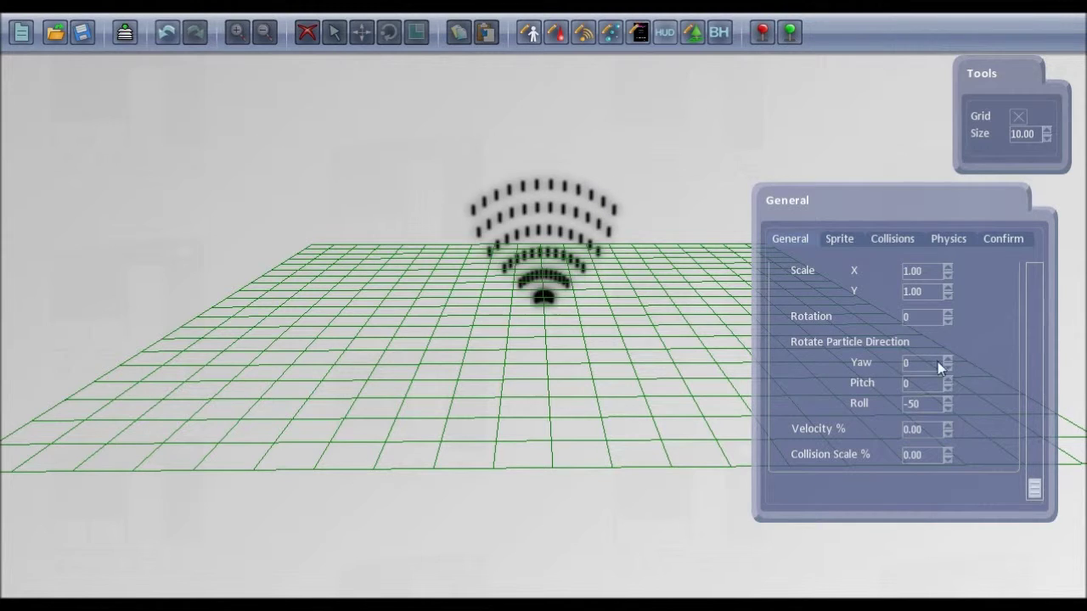
{"action": "left_click", "coordinate": [948, 408]}
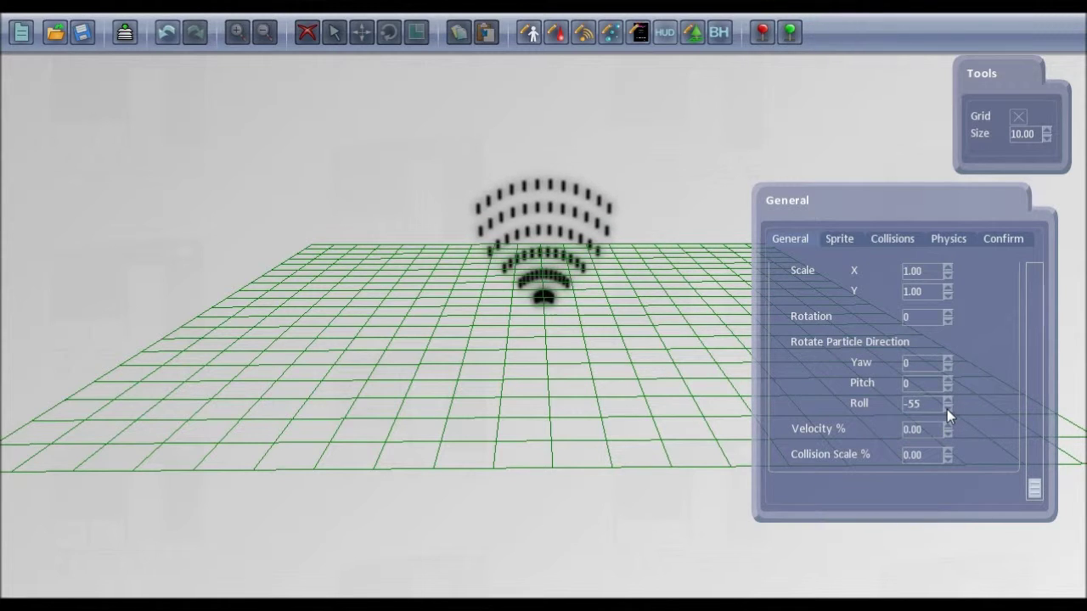
{"action": "left_click", "coordinate": [947, 408]}
{"action": "left_click", "coordinate": [947, 408]}
{"action": "left_click", "coordinate": [948, 408]}
{"action": "left_click", "coordinate": [948, 398]}
{"action": "left_click", "coordinate": [947, 399]}
{"action": "left_click", "coordinate": [947, 399]}
{"action": "left_click", "coordinate": [948, 399]}
{"action": "left_click", "coordinate": [947, 399]}
{"action": "left_click", "coordinate": [948, 399]}
{"action": "left_click", "coordinate": [947, 399]}
{"action": "left_click", "coordinate": [947, 408]}
{"action": "left_click", "coordinate": [948, 408]}
{"action": "left_click", "coordinate": [948, 408]}
{"action": "left_click", "coordinate": [947, 407]}
{"action": "left_click", "coordinate": [947, 407]}
- Add a third keyframe and set its duration to 0.60
{"action": "left_click_drag", "start_coordinate": [1034, 488], "coordinate": [1035, 411]}
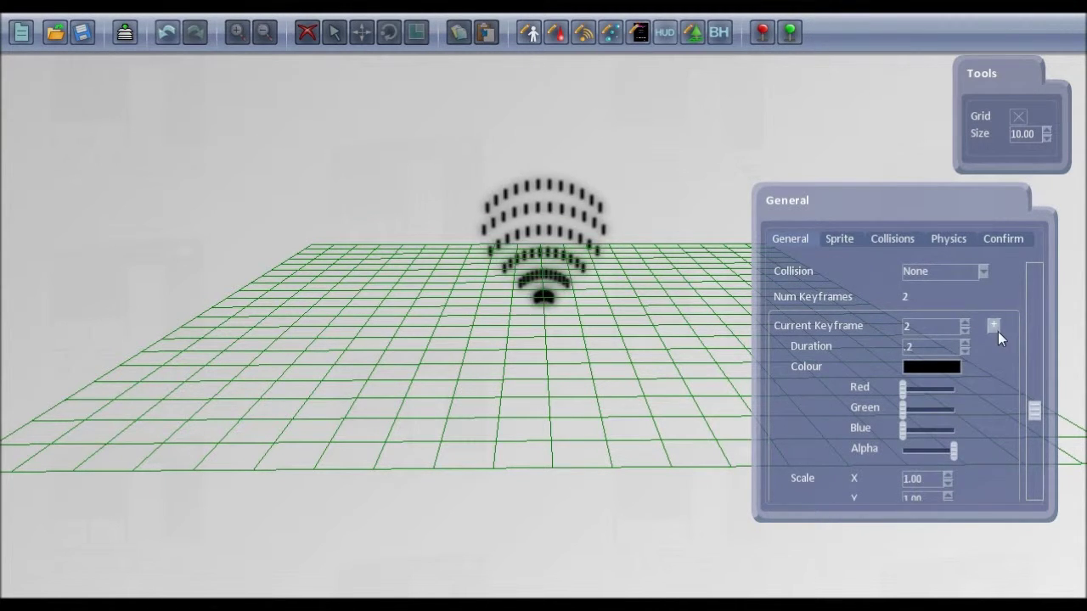
{"action": "left_click", "coordinate": [995, 329]}
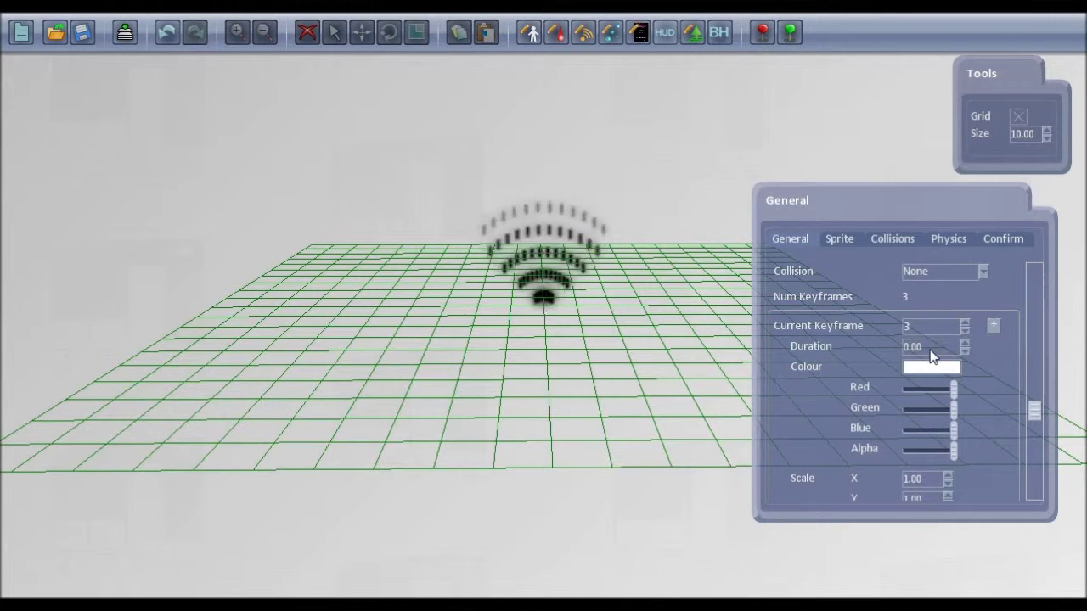
{"action": "left_click", "coordinate": [965, 342]}
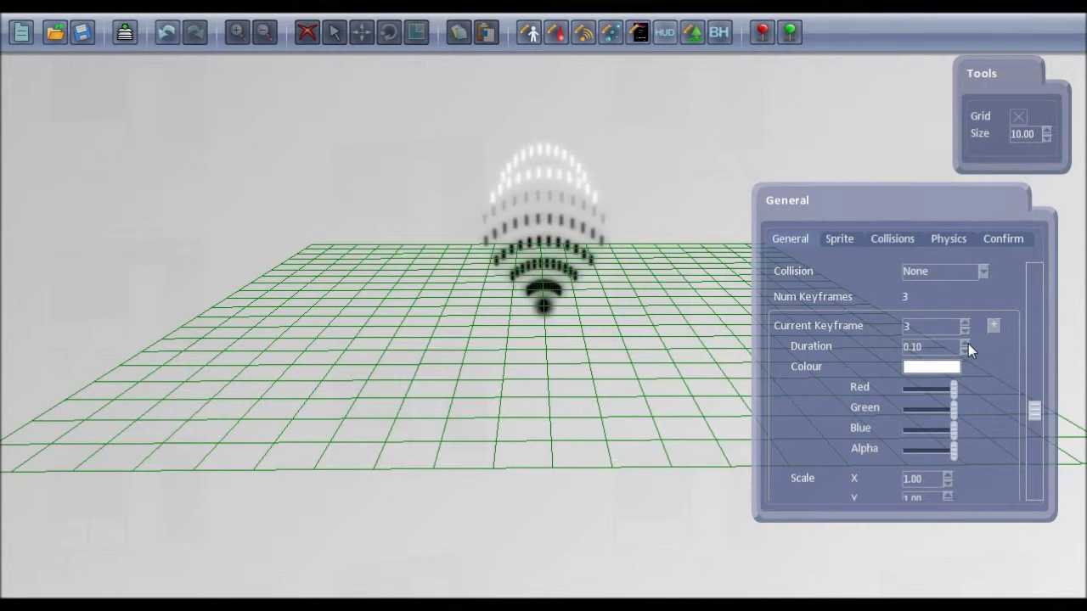
{"action": "left_click", "coordinate": [966, 342]}
{"action": "left_click", "coordinate": [965, 342]}
{"action": "left_click", "coordinate": [965, 342]}
{"action": "left_click", "coordinate": [965, 342]}
{"action": "left_click", "coordinate": [966, 342]}
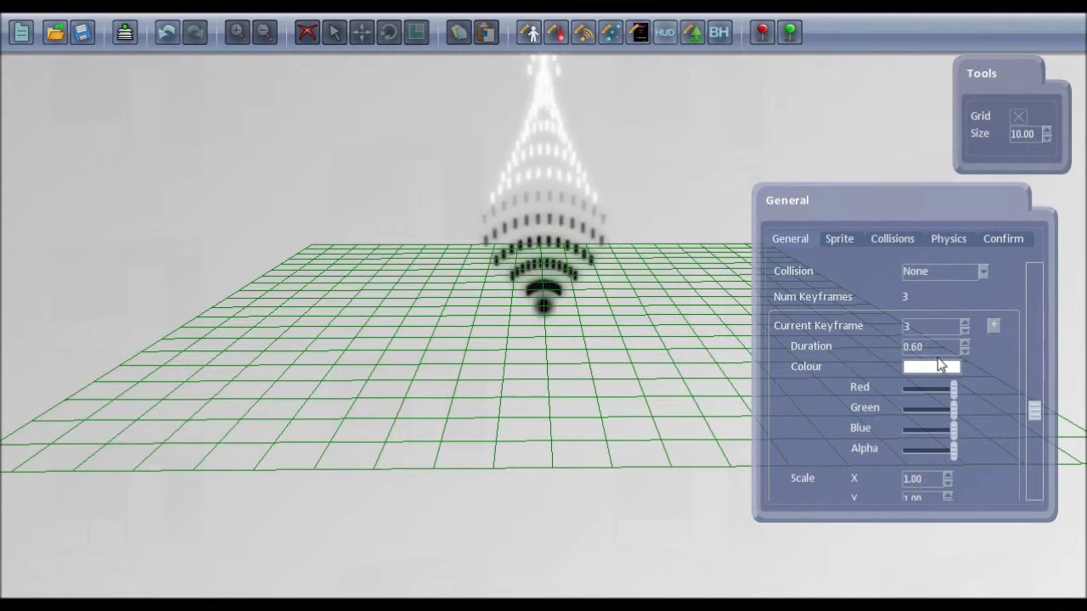
- Make the third keyframe's colour black by reducing red, green and blue to zero
{"action": "left_click", "coordinate": [905, 394]}
{"action": "left_click_drag", "start_coordinate": [953, 407], "coordinate": [876, 411]}
{"action": "left_click_drag", "start_coordinate": [947, 427], "coordinate": [849, 435]}
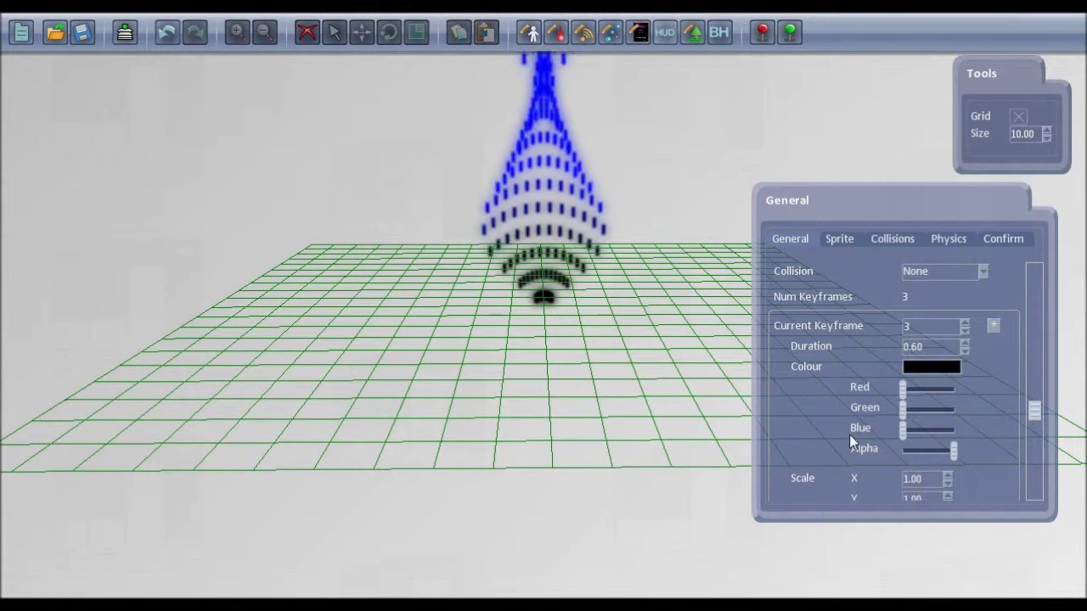
- Set the third keyframe's particle direction roll to 50, and raise it to 75 so the wave fans back out
{"action": "scroll", "coordinate": [672, 306], "scroll_direction": "down", "scroll_amount": 1}
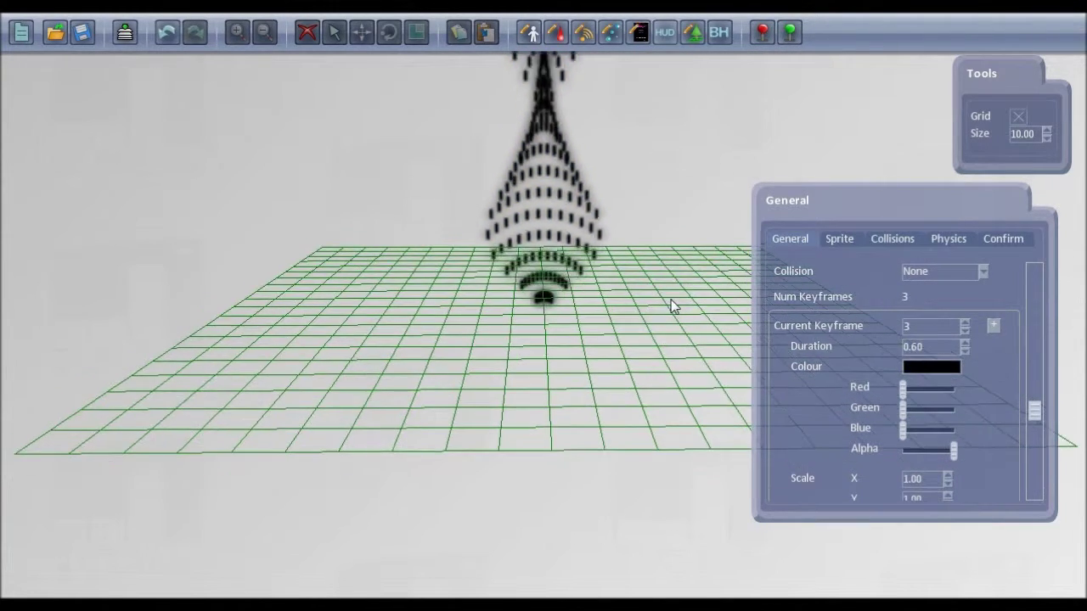
{"action": "scroll", "coordinate": [670, 302], "scroll_direction": "down", "scroll_amount": 1}
{"action": "scroll", "coordinate": [668, 297], "scroll_direction": "down", "scroll_amount": 2}
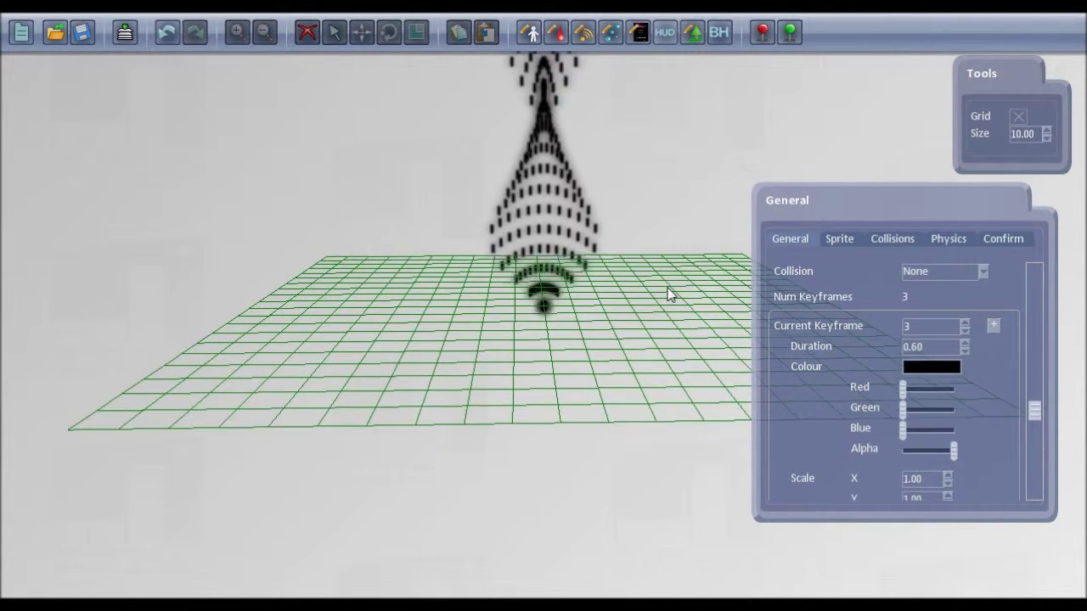
{"action": "middle_click_drag", "start_coordinate": [668, 294], "coordinate": [667, 274]}
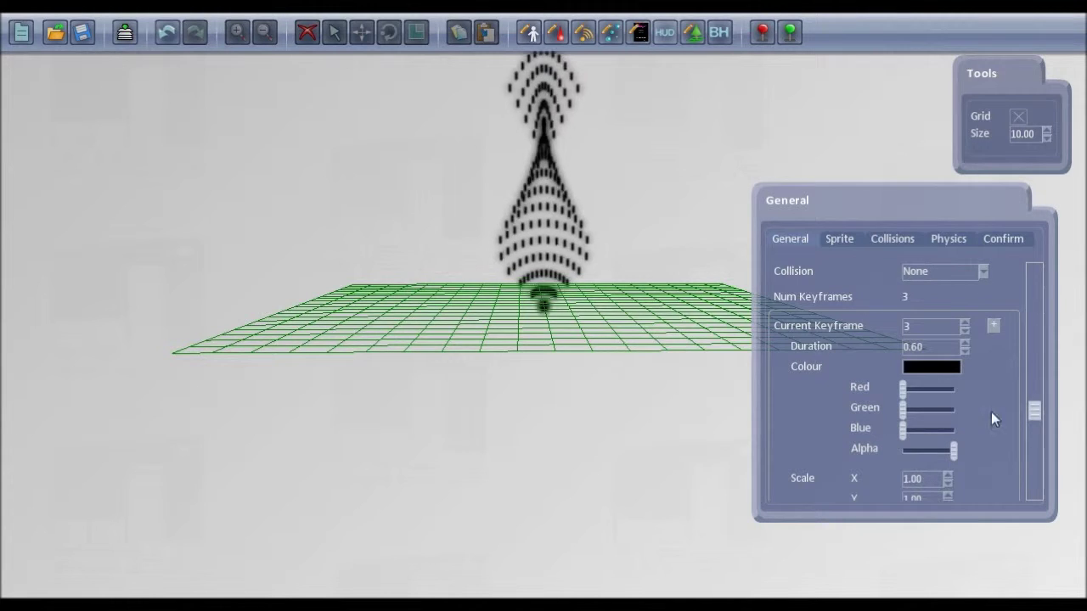
{"action": "left_click_drag", "start_coordinate": [1039, 410], "coordinate": [1042, 473]}
{"action": "left_click", "coordinate": [912, 450]}
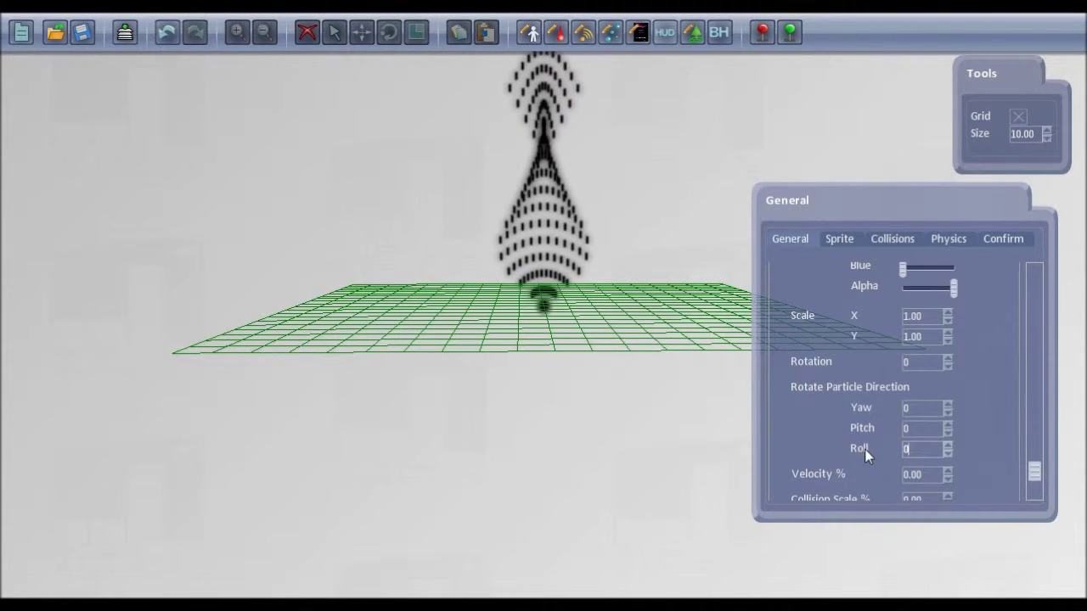
{"action": "key", "text": "BackSpace"}
{"action": "type", "text": "50"}
{"action": "key", "text": "Tab"}
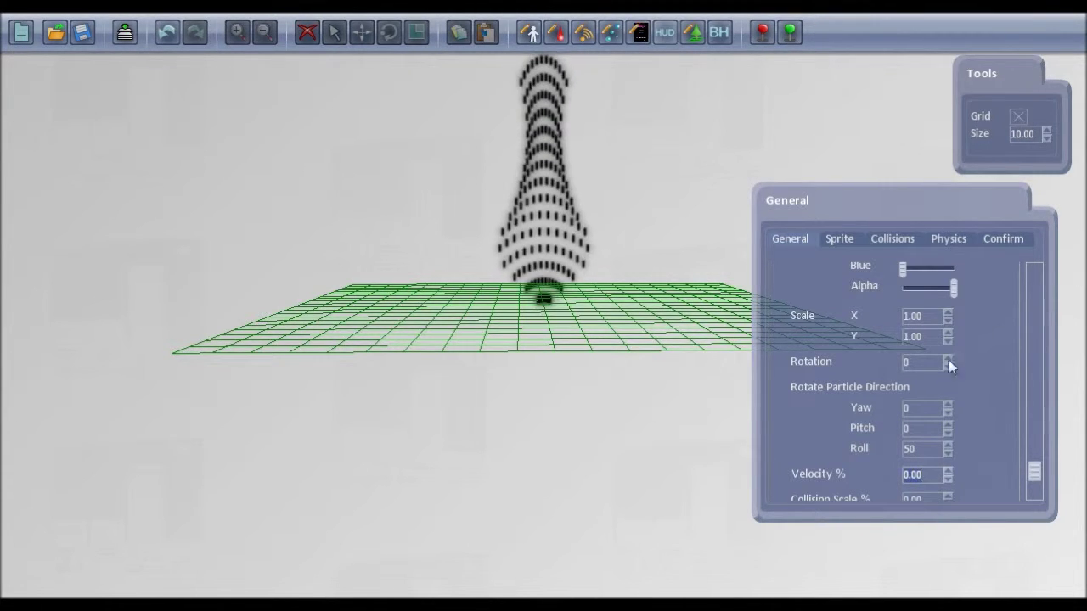
{"action": "left_click", "coordinate": [947, 445]}
{"action": "left_click", "coordinate": [948, 446]}
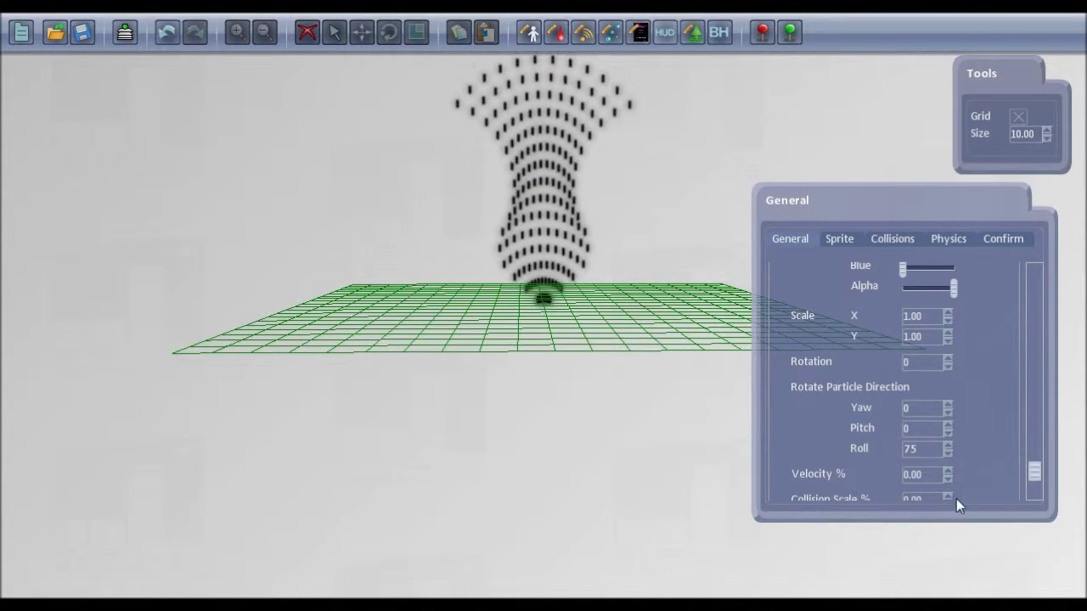
- Return to the second keyframe and lower its particle direction roll to -84
{"action": "left_click_drag", "start_coordinate": [1038, 471], "coordinate": [1046, 399]}
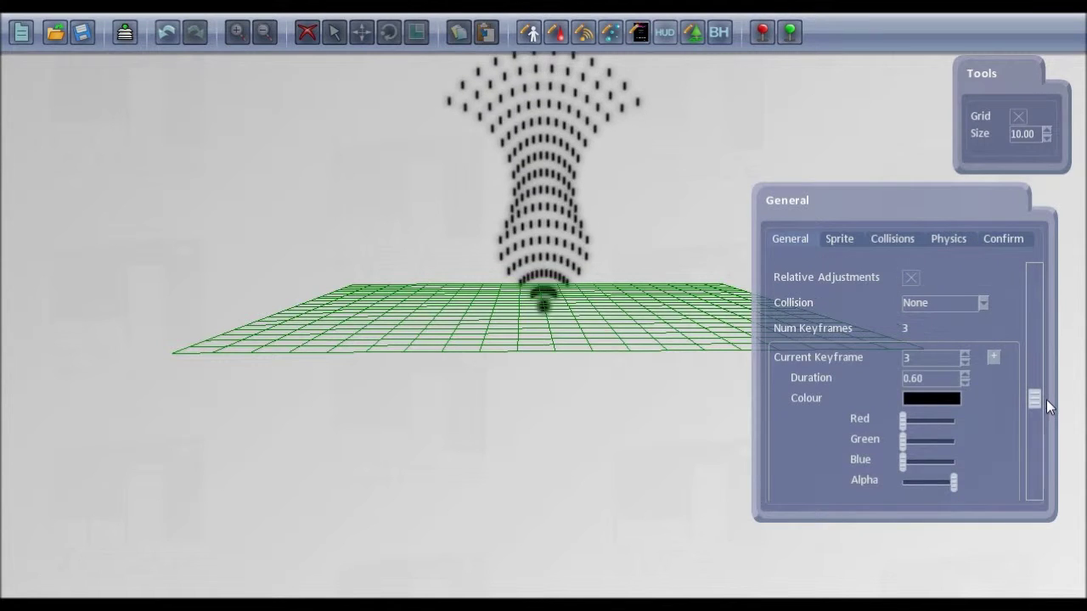
{"action": "left_click", "coordinate": [964, 362]}
{"action": "left_click_drag", "start_coordinate": [1039, 402], "coordinate": [1044, 467]}
{"action": "left_click", "coordinate": [951, 471]}
{"action": "left_click", "coordinate": [951, 471]}
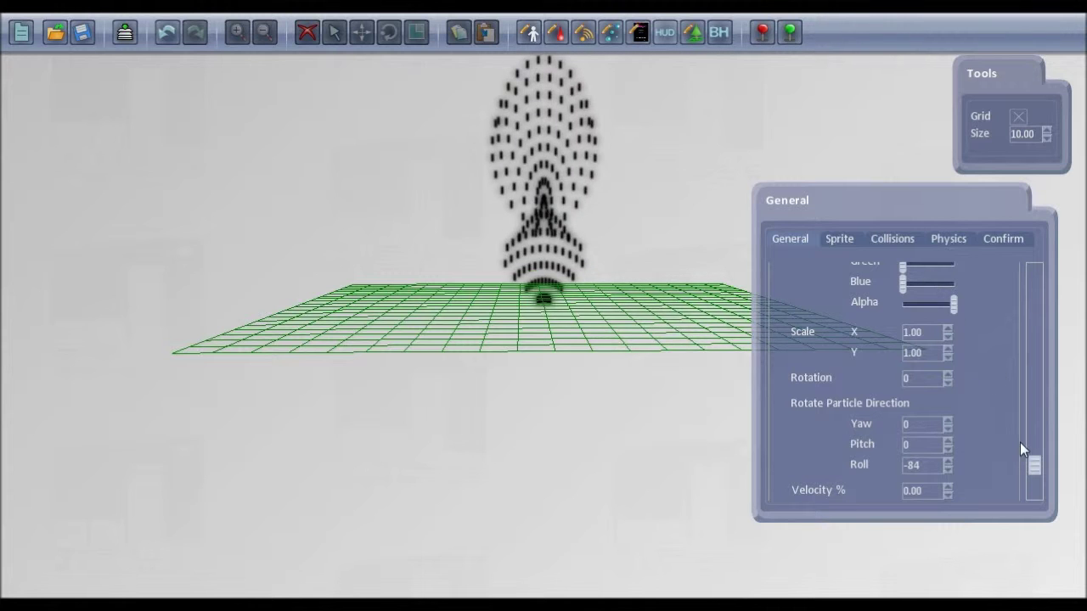
- Restore the keyframes' colour to white by raising red, green and blue to full
{"action": "left_click_drag", "start_coordinate": [1035, 463], "coordinate": [1049, 412]}
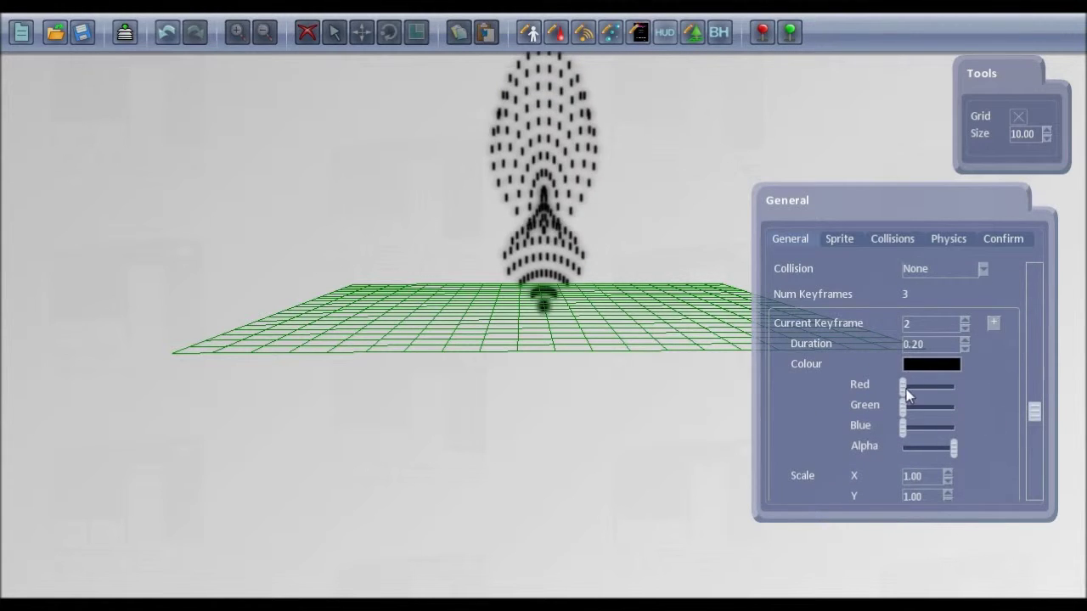
{"action": "left_click_drag", "start_coordinate": [904, 386], "coordinate": [982, 429]}
{"action": "left_click", "coordinate": [964, 327]}
- Finish the Bullet wave 1 particle and switch to the level editor with the space shooter scene
{"action": "left_click", "coordinate": [1011, 239]}
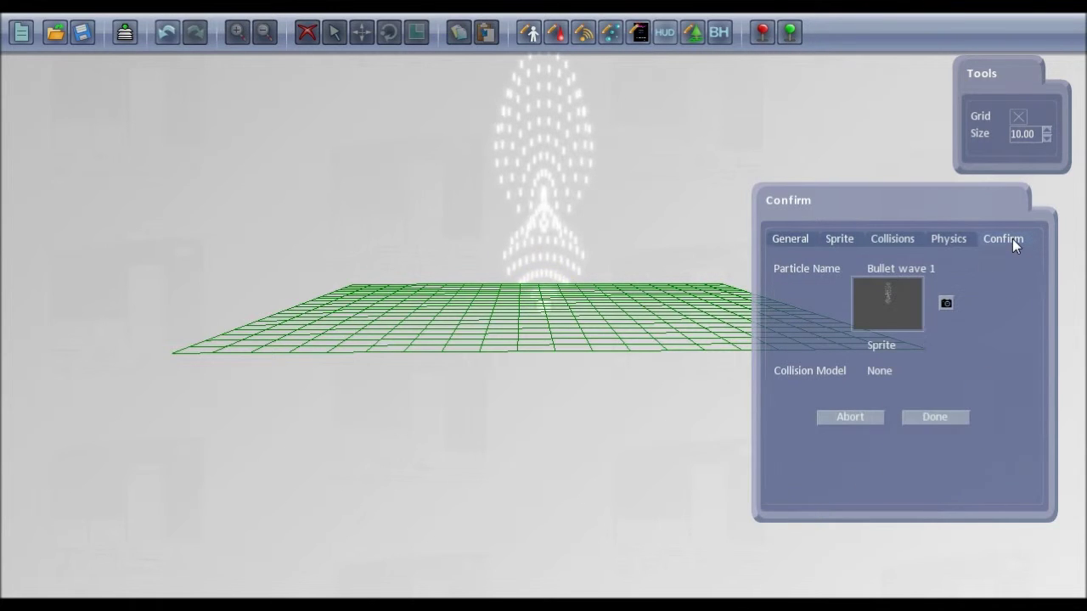
{"action": "left_click", "coordinate": [934, 417]}
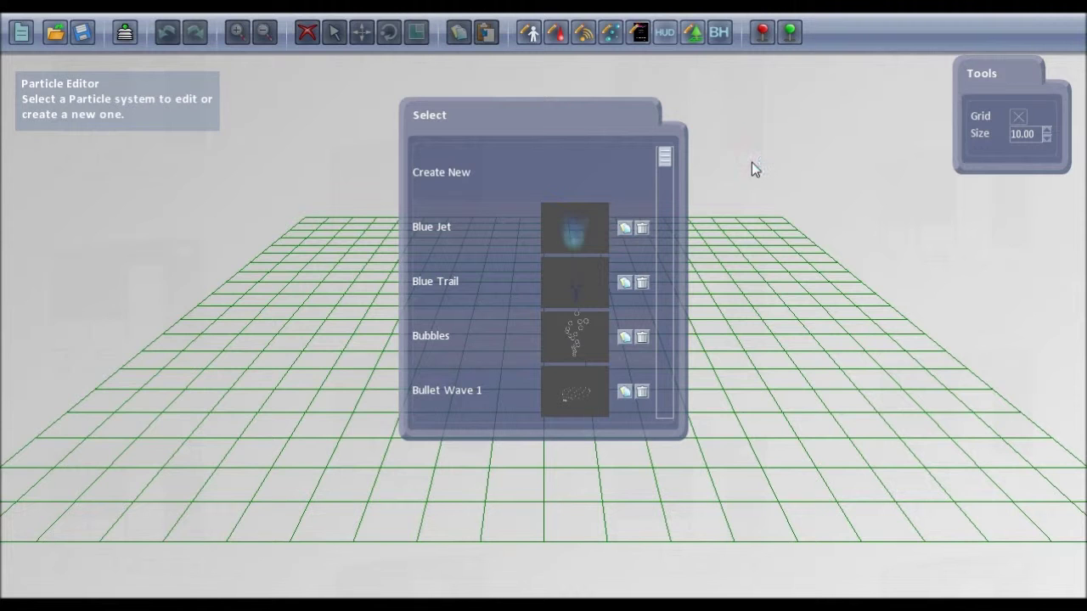
{"action": "left_click", "coordinate": [690, 37]}
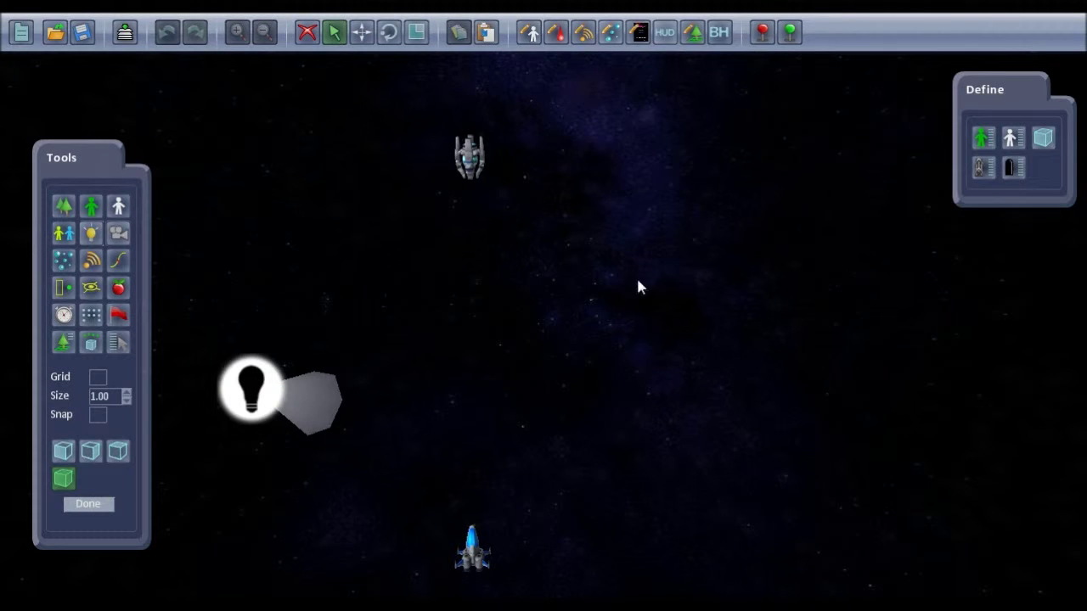
- Duplicate the Bullet Pattern weapon definition and open the copy's properties
{"action": "left_click", "coordinate": [982, 170]}
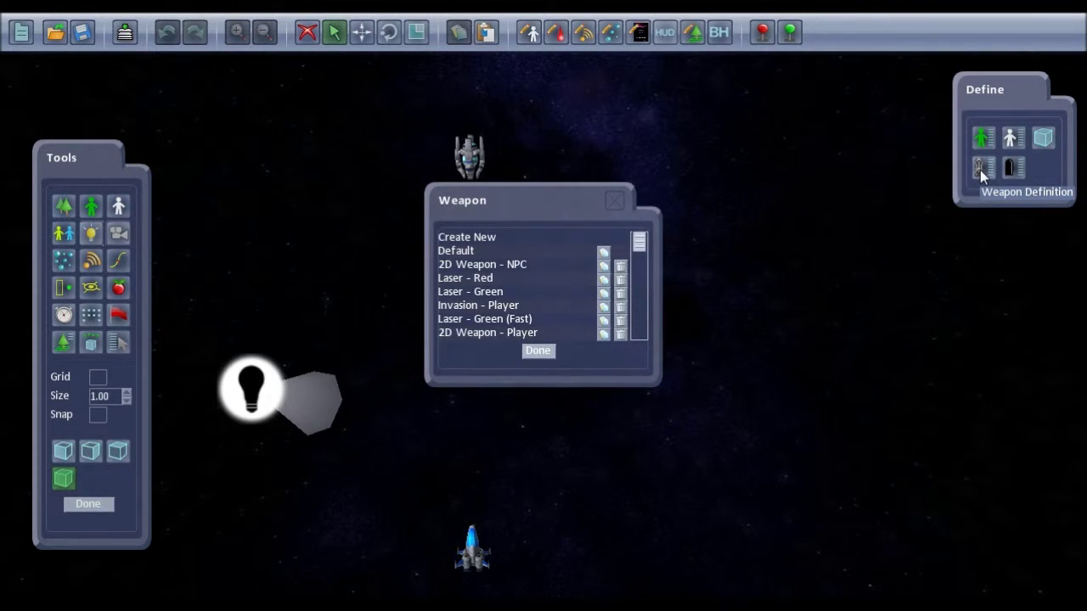
{"action": "left_click_drag", "start_coordinate": [642, 246], "coordinate": [640, 333]}
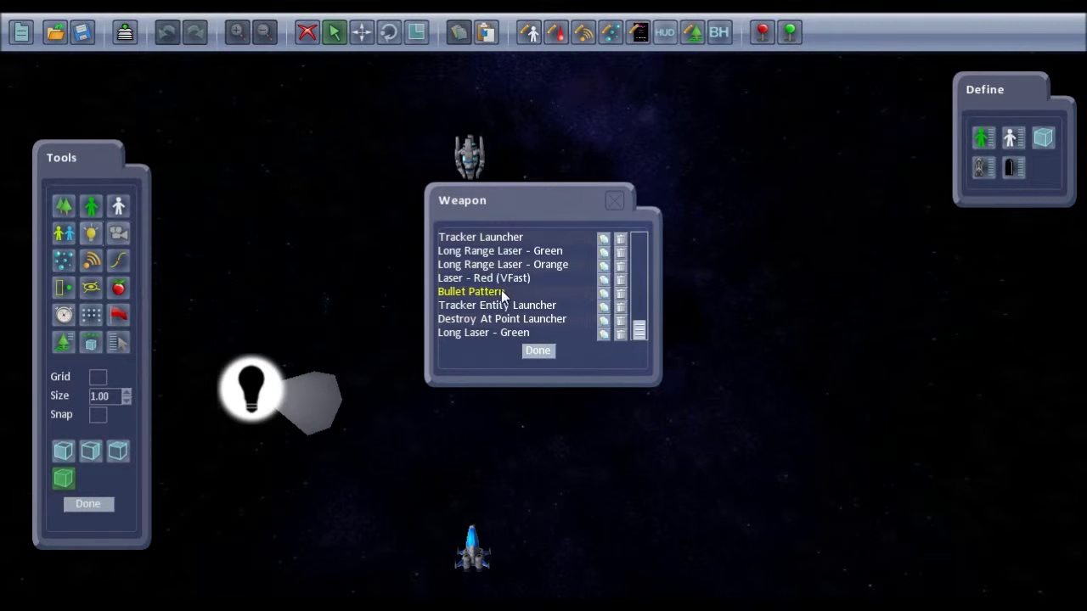
{"action": "left_click", "coordinate": [603, 292]}
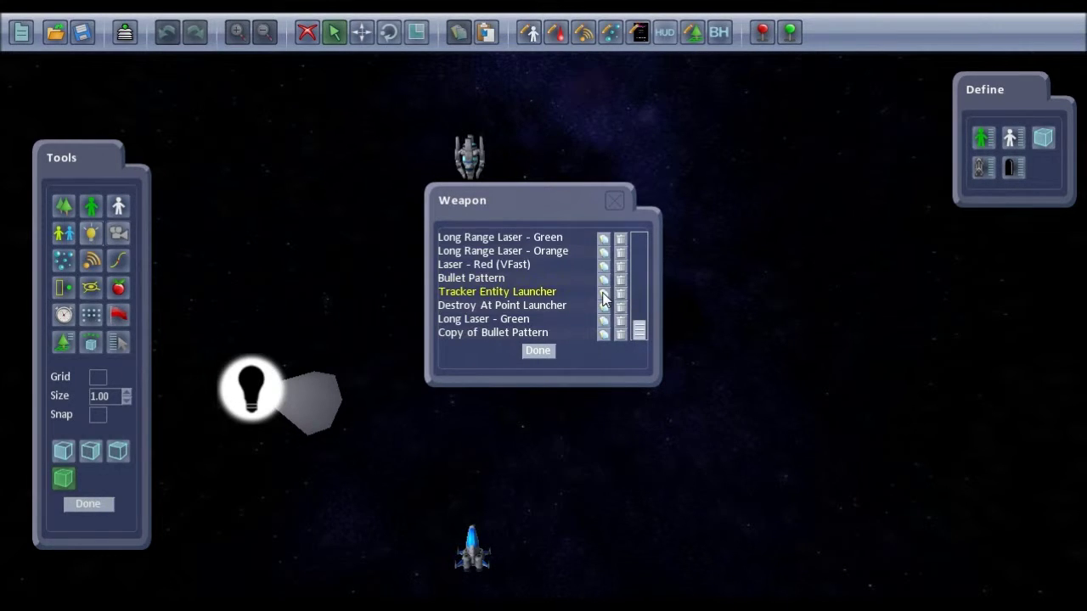
{"action": "double_click", "coordinate": [519, 334]}
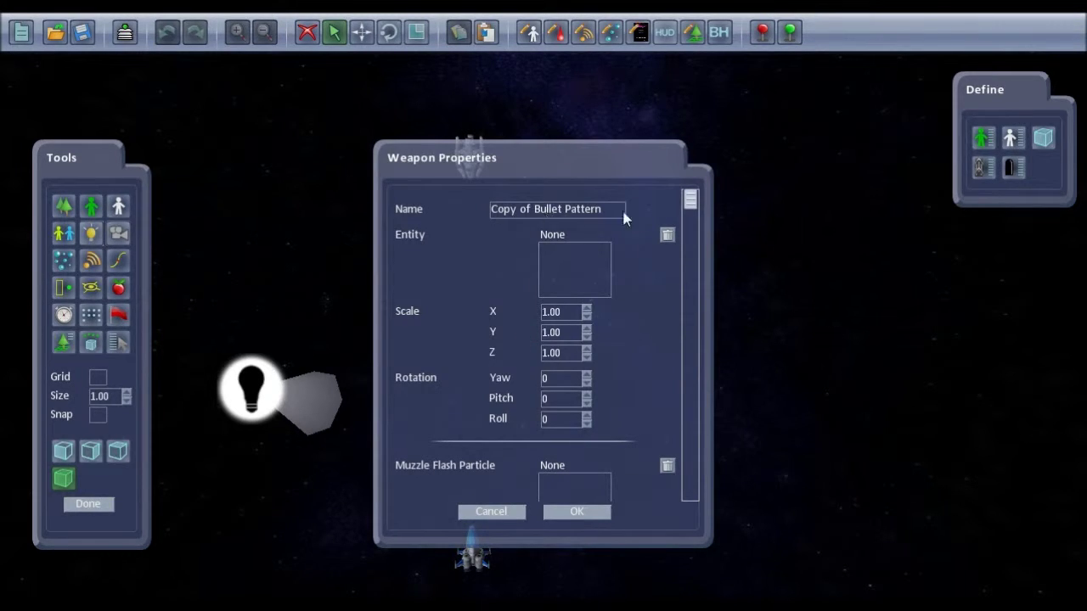
- Assign the newly made Bullet wave 1 particle as the weapon copy's bullet pattern and set Min Duration to 0
{"action": "left_click_drag", "start_coordinate": [691, 203], "coordinate": [689, 333]}
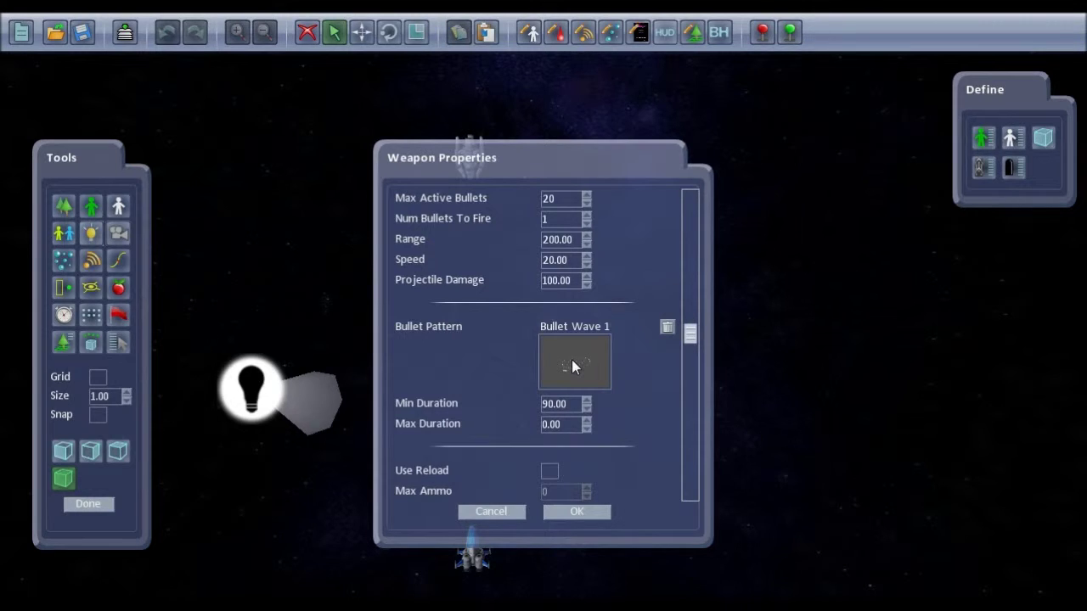
{"action": "left_click", "coordinate": [572, 359]}
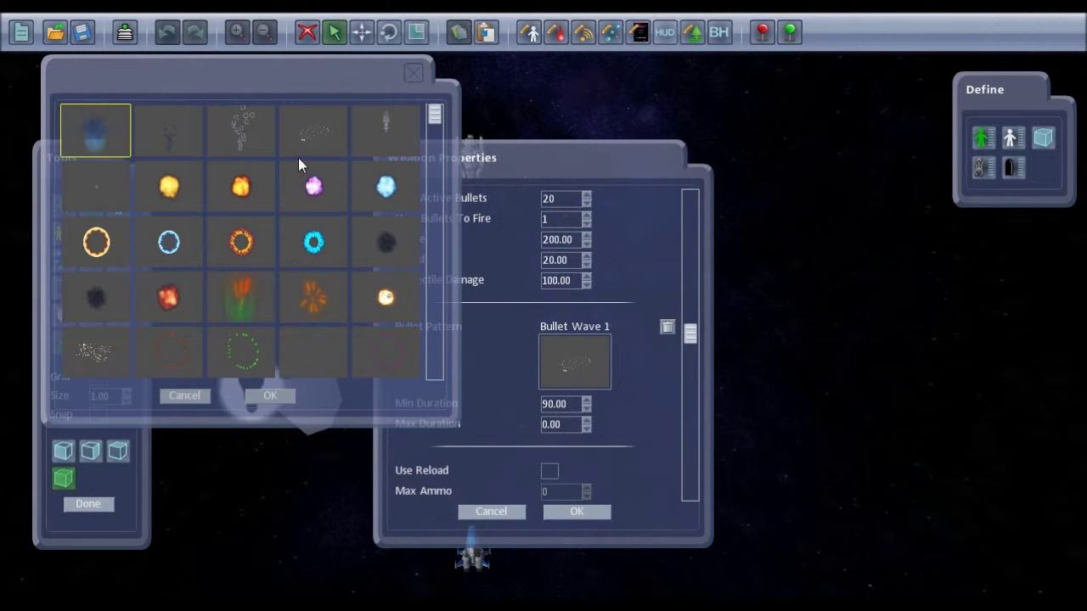
{"action": "left_click", "coordinate": [382, 135]}
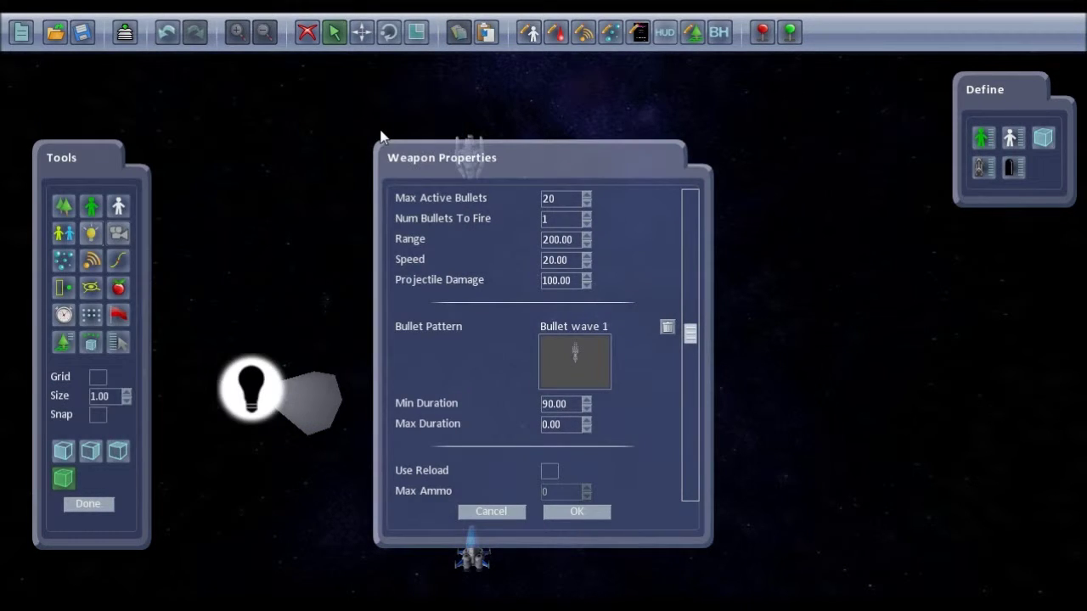
{"action": "left_click_drag", "start_coordinate": [692, 339], "coordinate": [691, 354]}
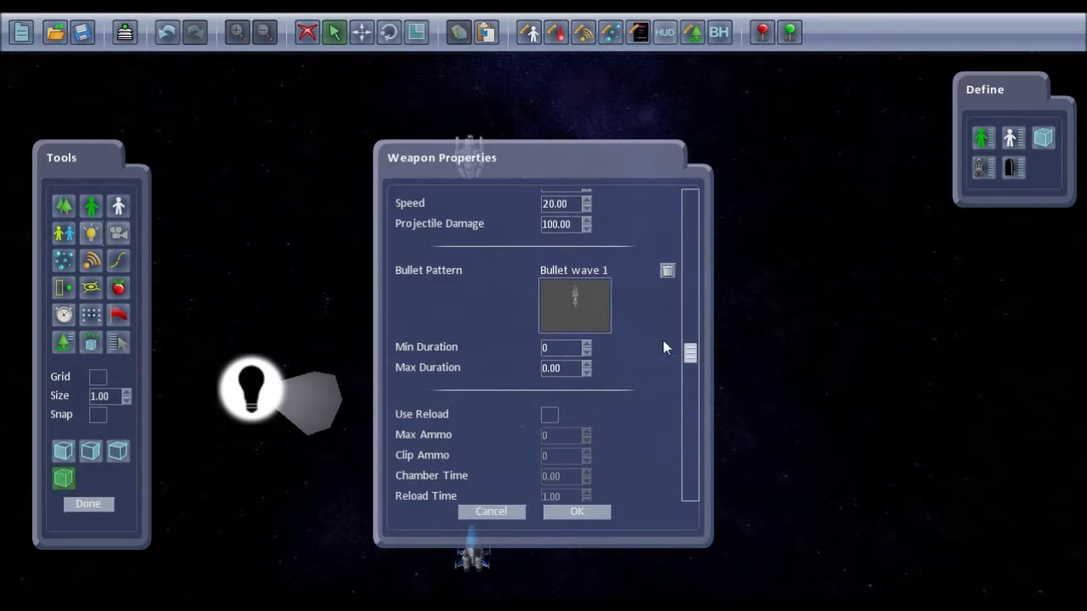
- Set the weapon copy's bullet definition to 2D Bullet - Player and accept the weapon properties
{"action": "left_click_drag", "start_coordinate": [690, 351], "coordinate": [688, 307]}
{"action": "left_click", "coordinate": [665, 262]}
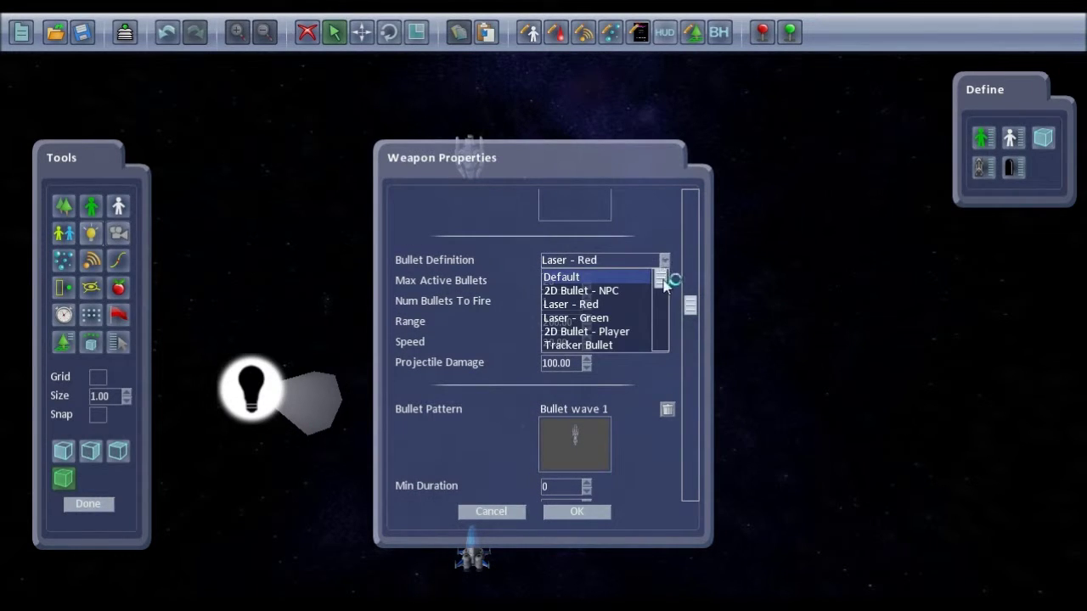
{"action": "scroll", "coordinate": [653, 293], "scroll_direction": "down", "scroll_amount": 1}
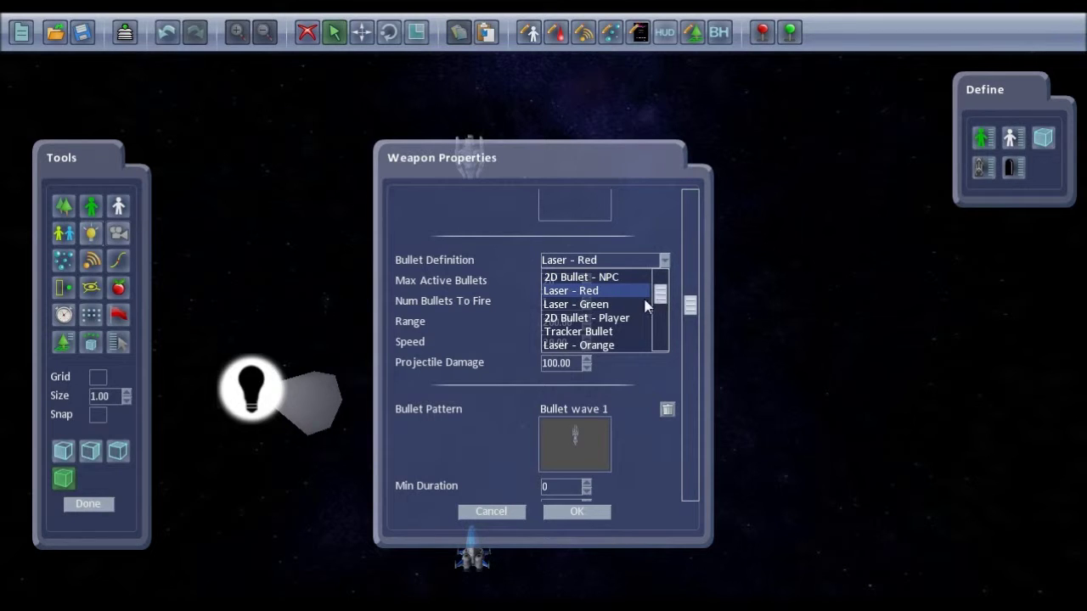
{"action": "left_click", "coordinate": [606, 318]}
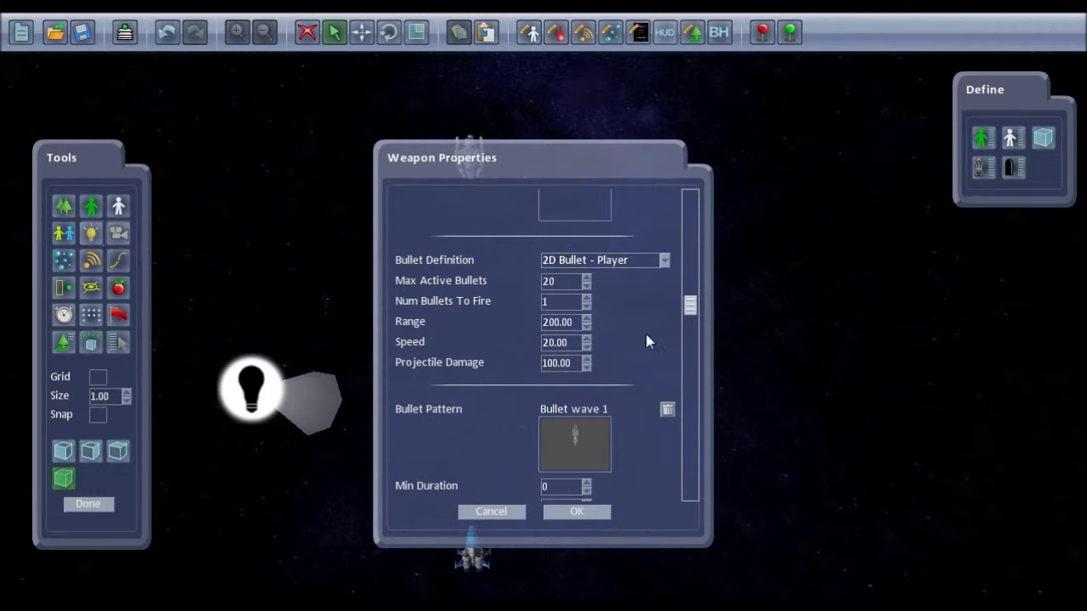
{"action": "left_click", "coordinate": [567, 512]}
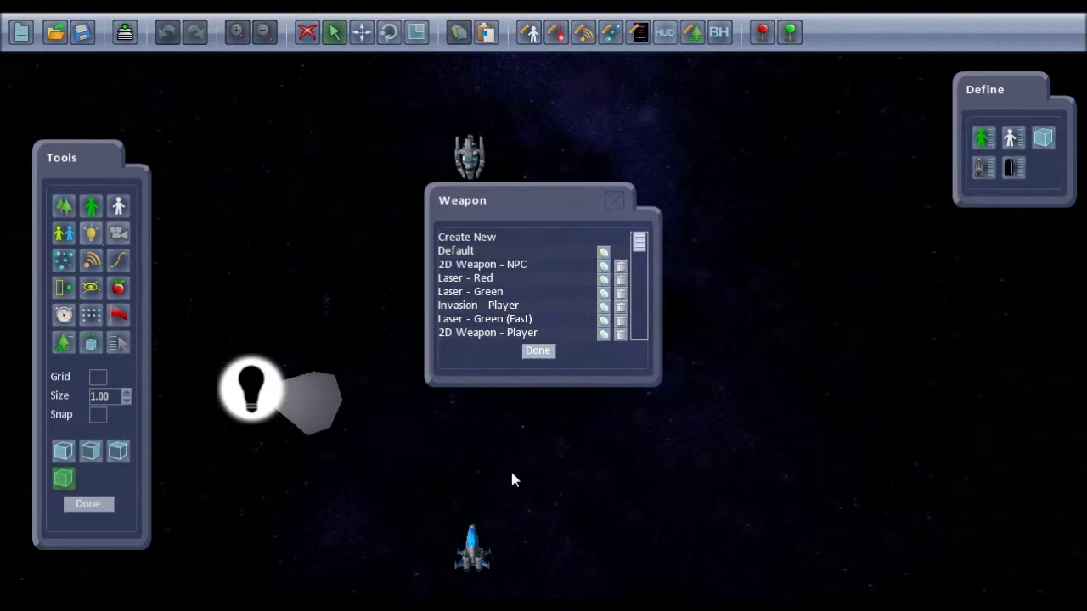
- Assign the Copy of Bullet Pattern weapon to the player ship's Weapon Slot 1 and playtest the level
{"action": "left_click", "coordinate": [469, 552]}
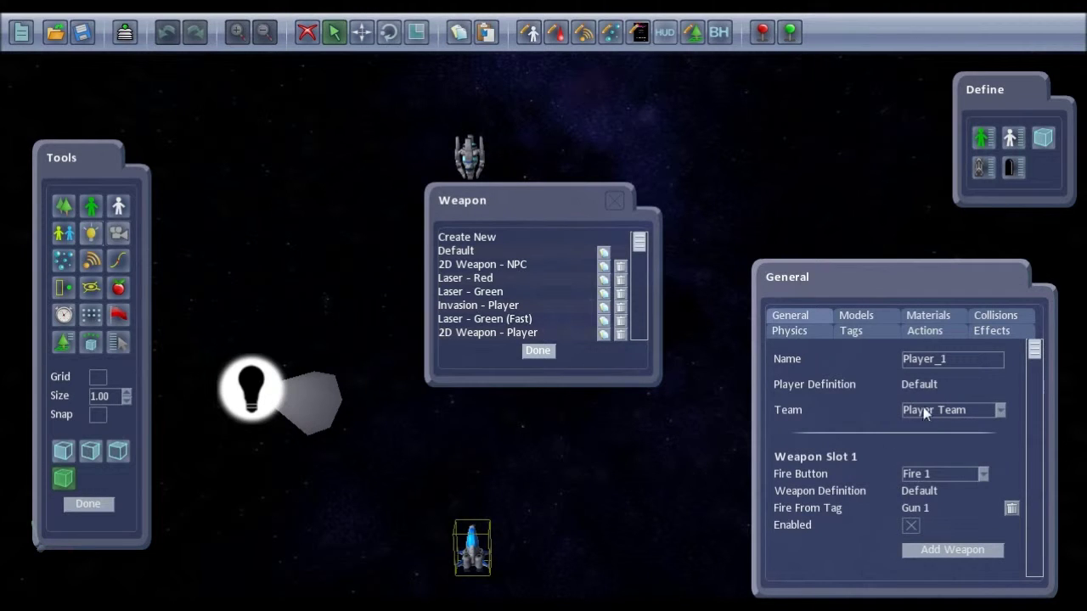
{"action": "left_click_drag", "start_coordinate": [1037, 351], "coordinate": [1037, 396]}
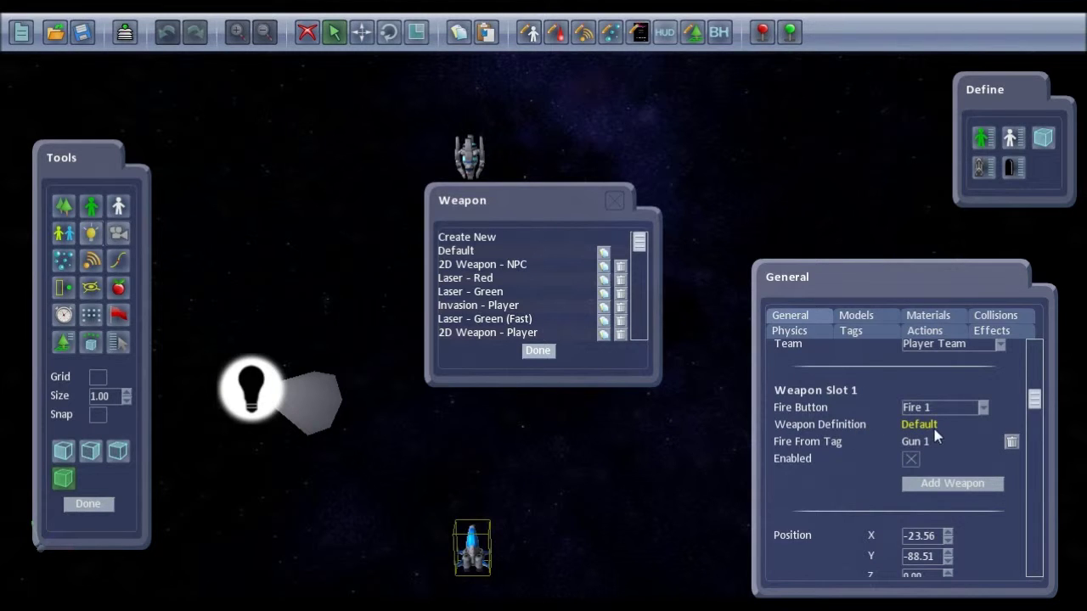
{"action": "left_click", "coordinate": [921, 429]}
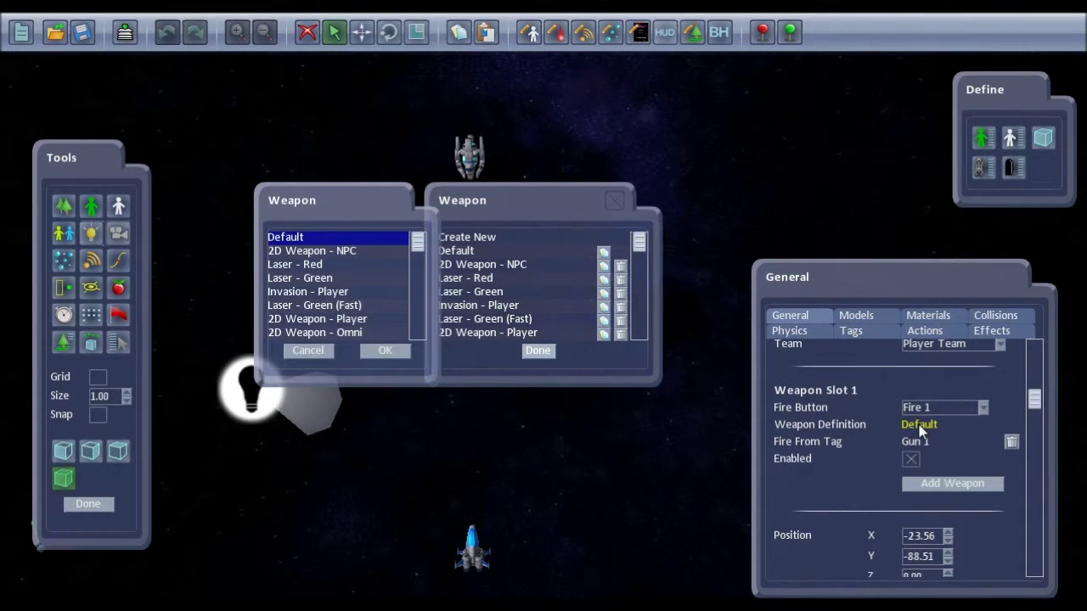
{"action": "left_click_drag", "start_coordinate": [421, 245], "coordinate": [420, 340]}
{"action": "left_click", "coordinate": [357, 333]}
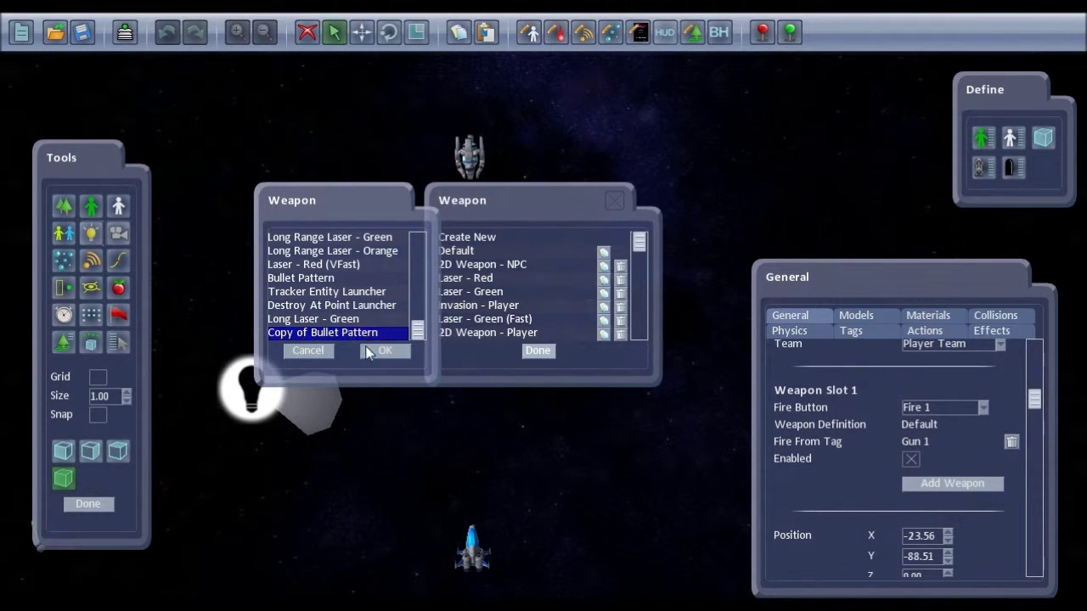
{"action": "left_click", "coordinate": [384, 351]}
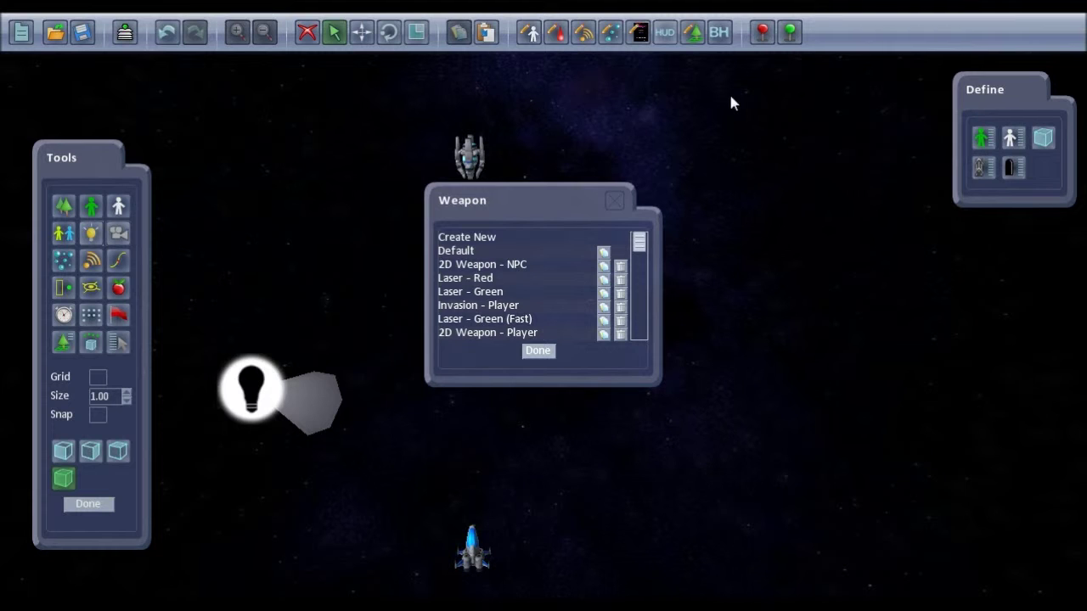
{"action": "left_click", "coordinate": [759, 36]}
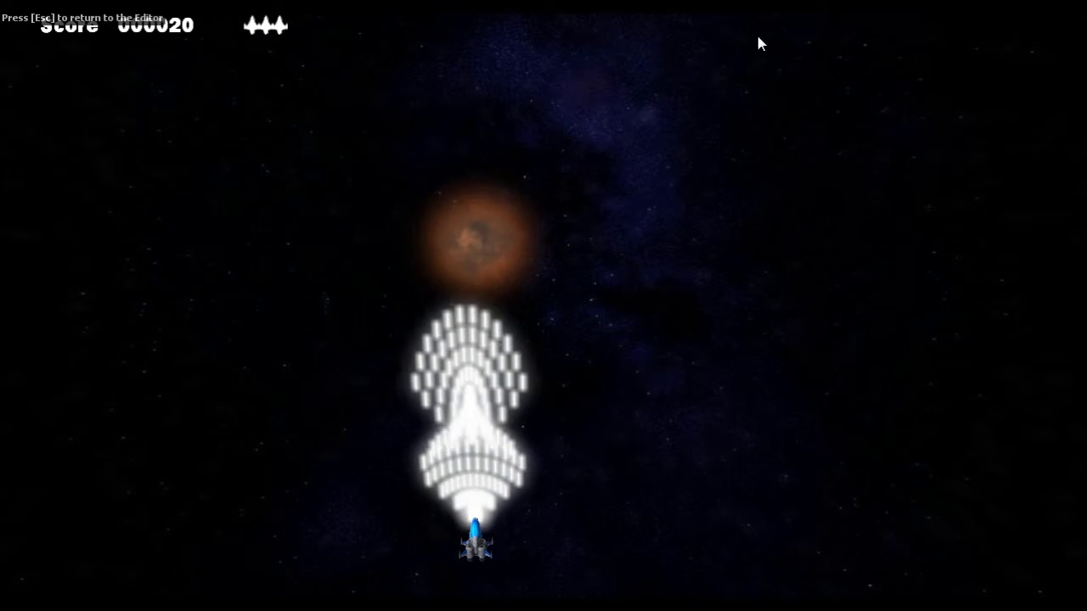
{"action": "key", "text": "Escape"}
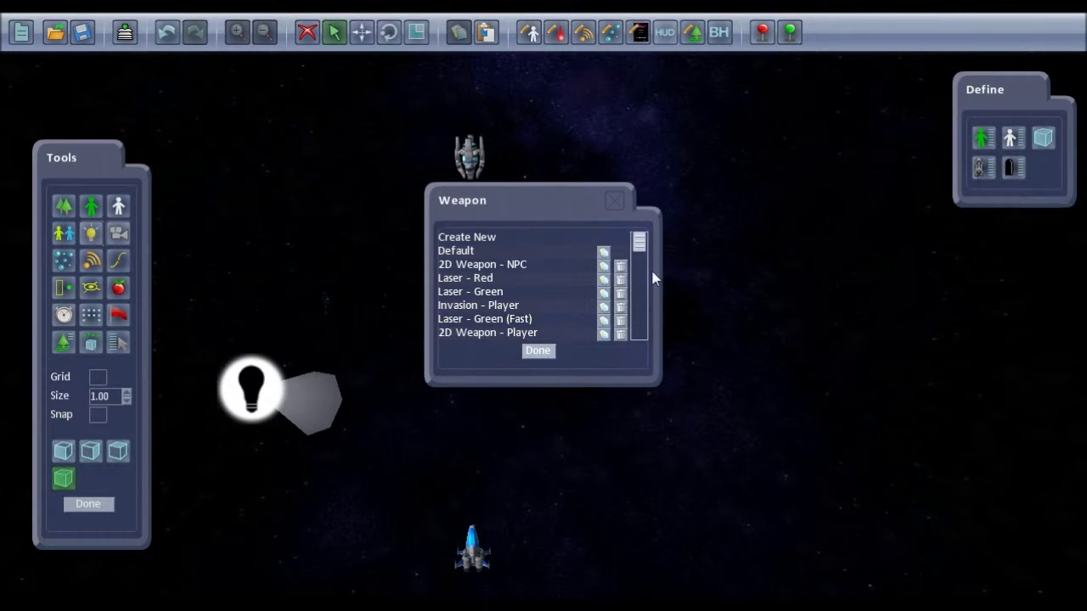
- Reopen the properties of the Bullet Pattern weapon copy and set its bullet definition to Laser - Green
{"action": "left_click_drag", "start_coordinate": [639, 240], "coordinate": [651, 348]}
{"action": "left_click", "coordinate": [519, 332]}
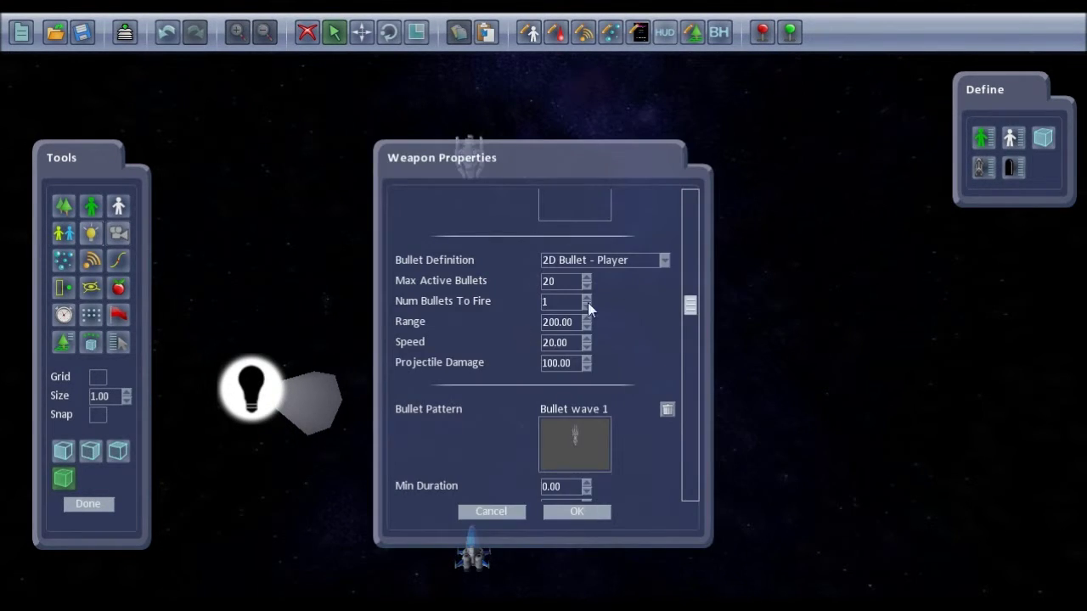
{"action": "left_click", "coordinate": [664, 262]}
{"action": "left_click_drag", "start_coordinate": [661, 284], "coordinate": [661, 304]}
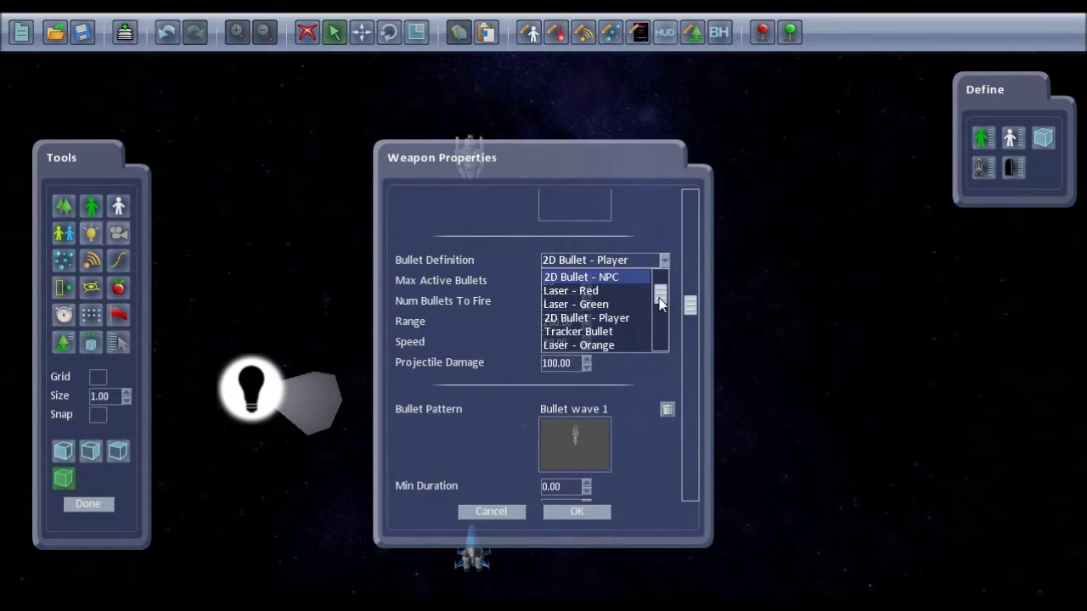
{"action": "left_click", "coordinate": [598, 304]}
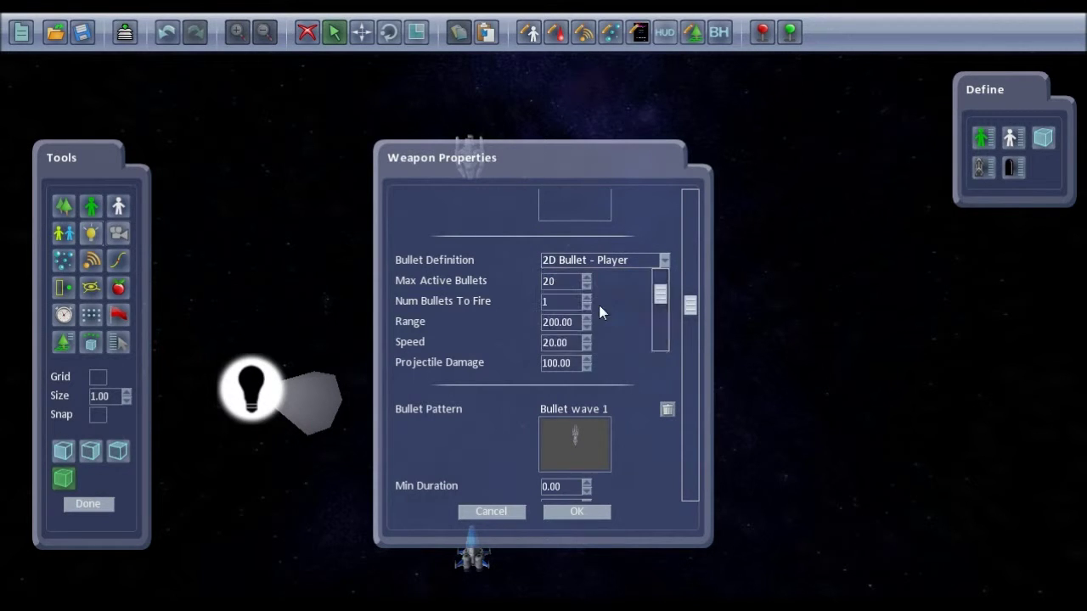
- Set the weapon copy's Projectile Damage to 1, accept the weapon properties and playtest the level
{"action": "left_click", "coordinate": [572, 363]}
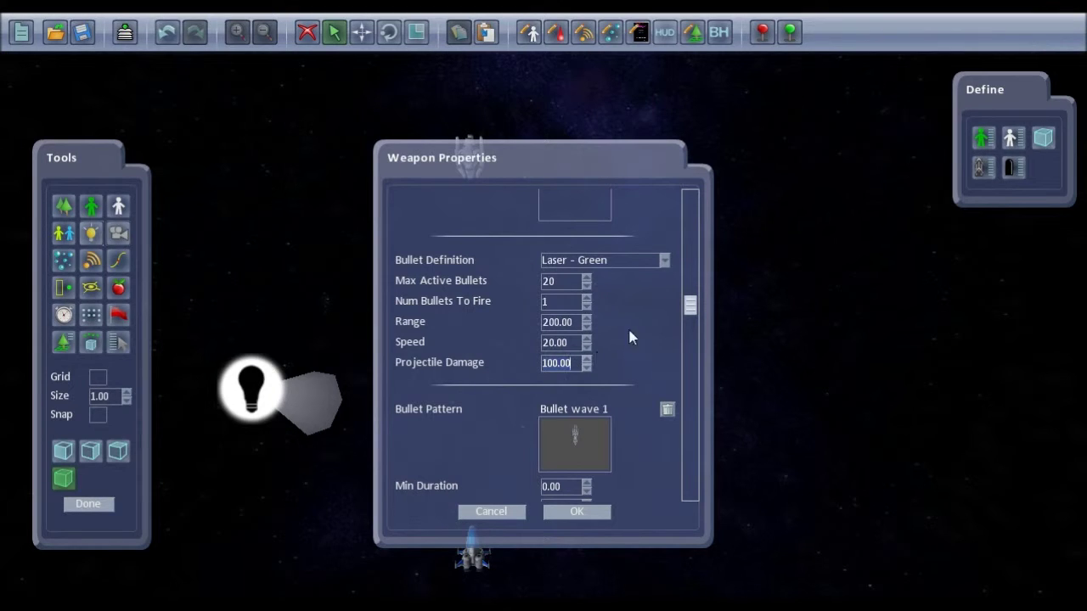
{"action": "type", "text": "1"}
{"action": "key", "text": "Tab"}
{"action": "left_click", "coordinate": [556, 511]}
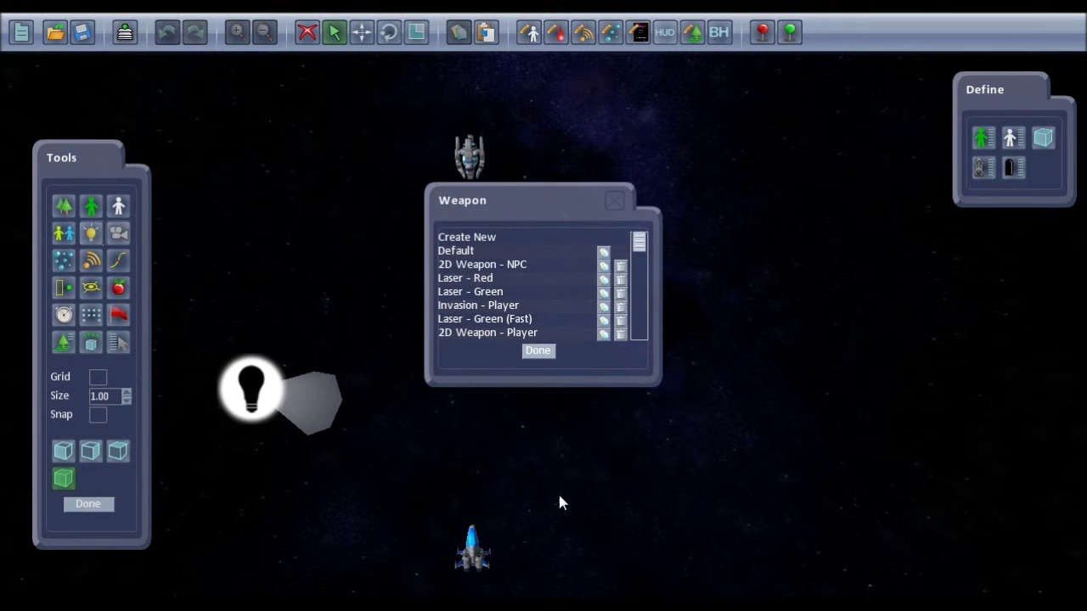
{"action": "left_click", "coordinate": [762, 33]}
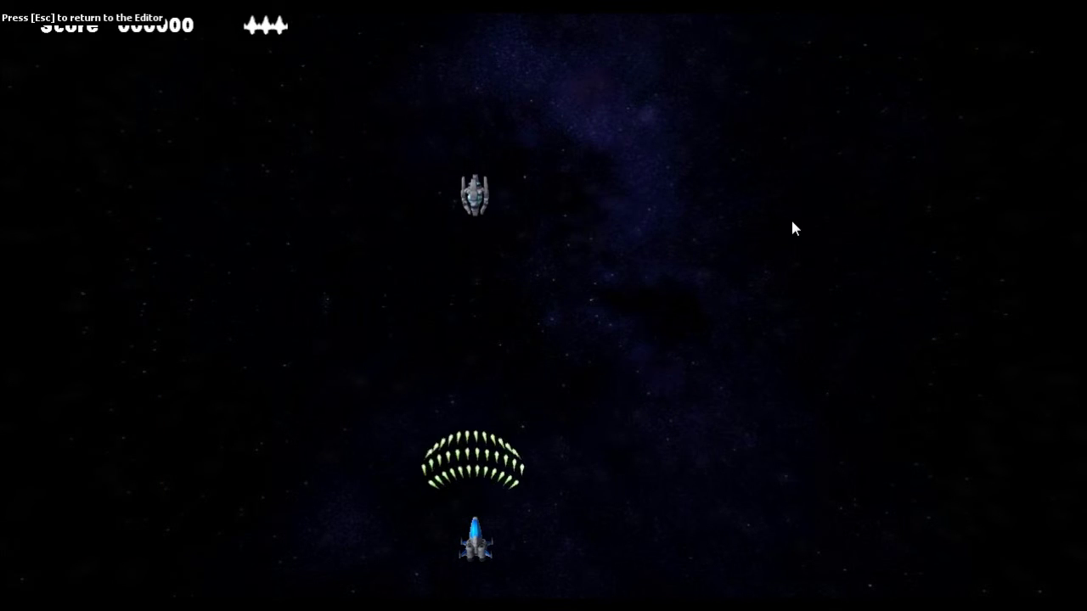